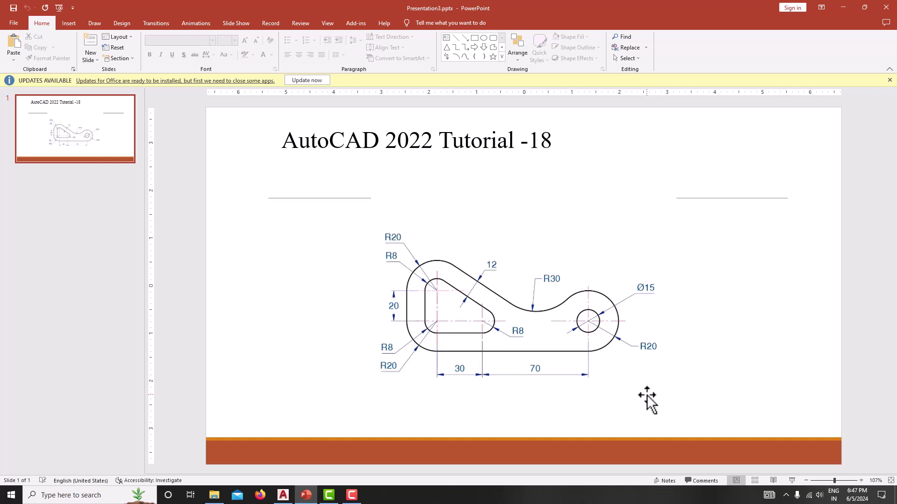
- Start a new blank AutoCAD drawing, then open the tutorial010 folder in File Explorer
left_click(283, 495)
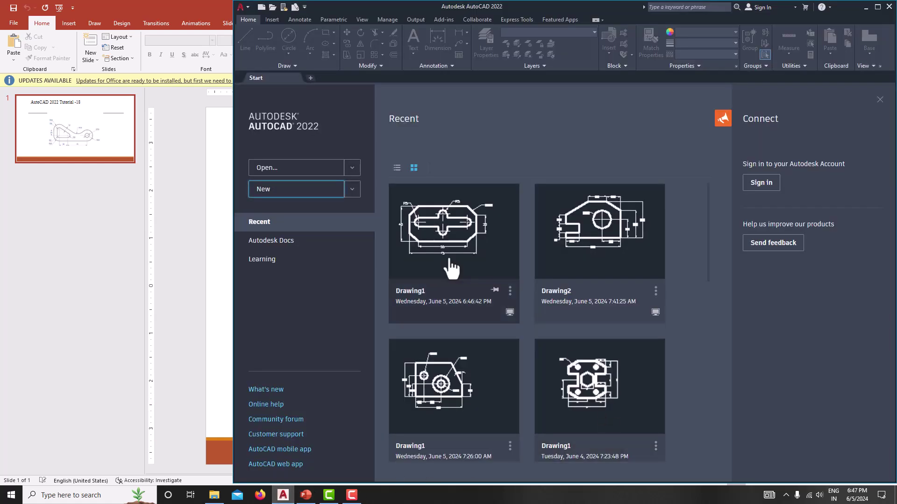
left_click(285, 190)
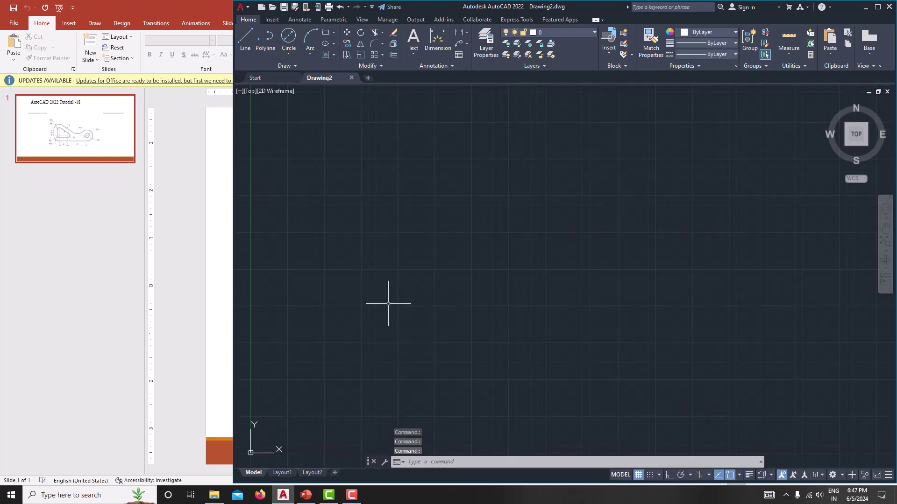
left_click(214, 495)
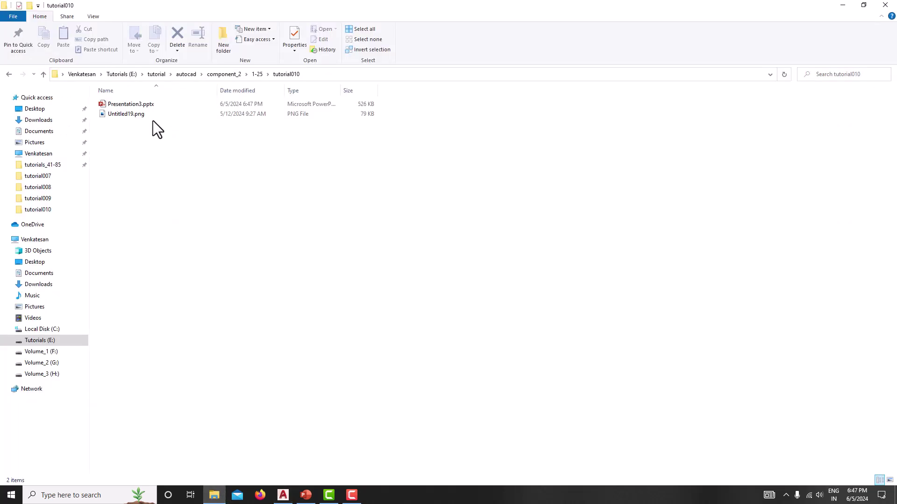
- Open Untitled19.png in Photos and return to the blank AutoCAD Drawing2
double_click(152, 115)
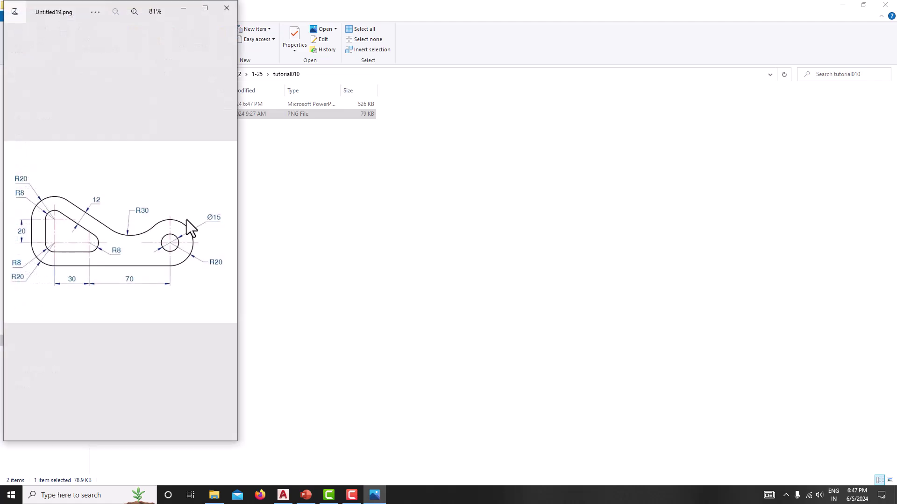
left_click(283, 495)
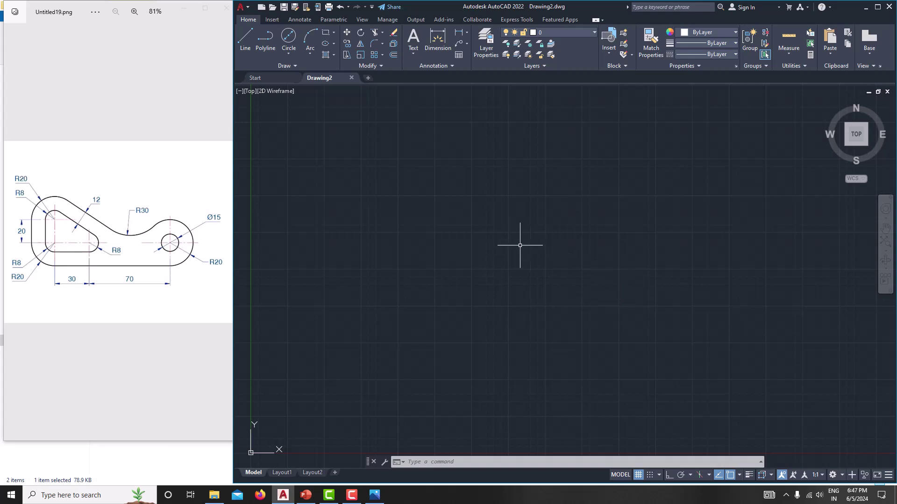
- Set the insertion scale to Millimeters and length precision to 0 in Drawing Units
type("s")
key("Return")
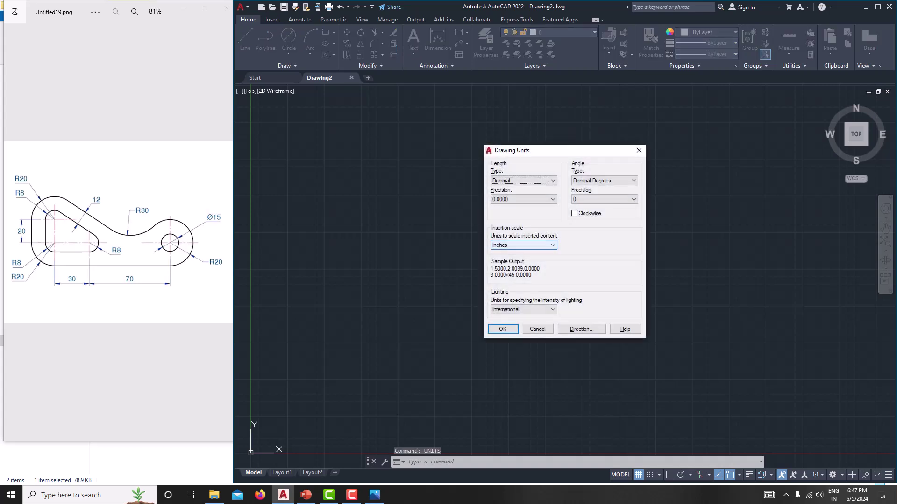
left_click(520, 245)
left_click(512, 288)
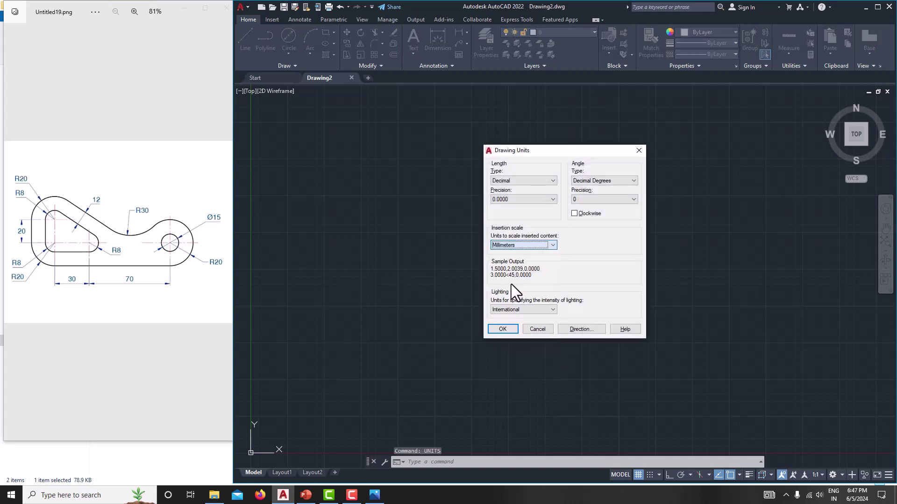
left_click(511, 200)
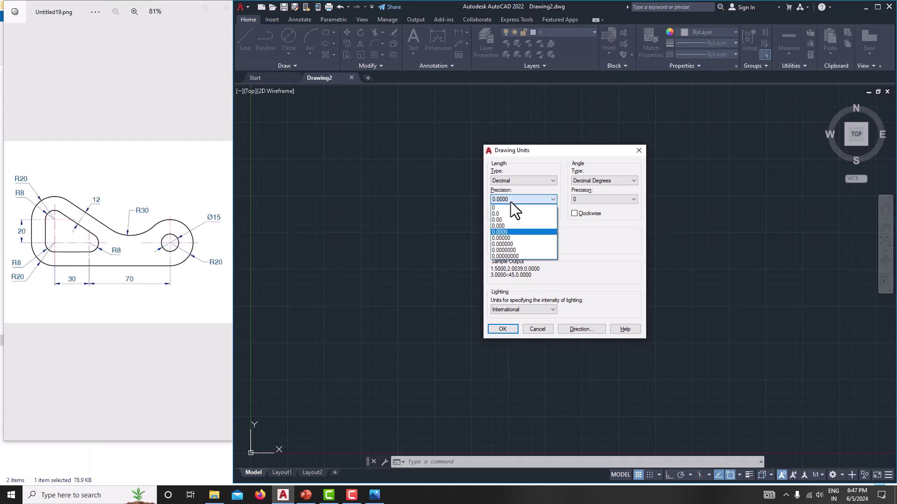
left_click(508, 208)
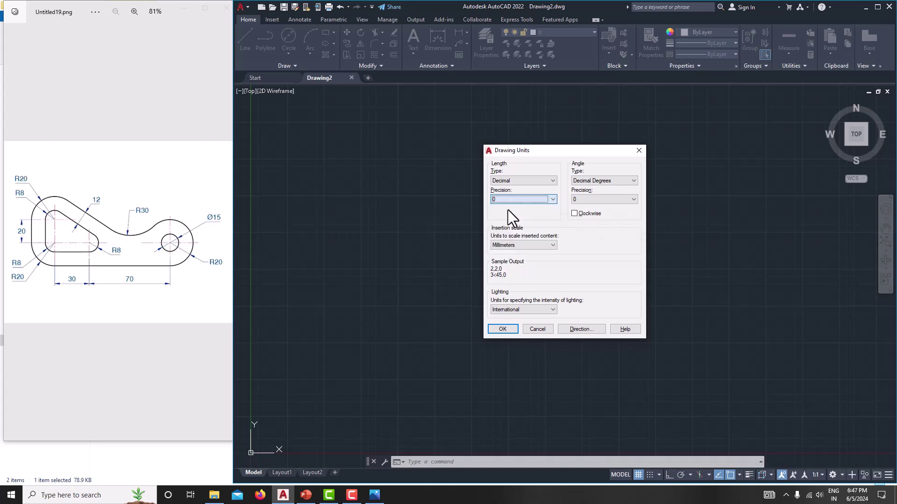
left_click(508, 331)
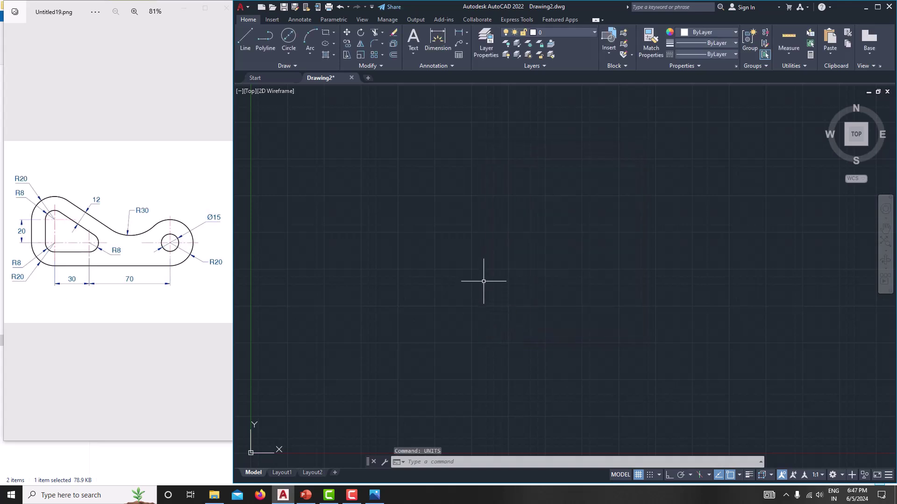
- Set the drawing limits with LIM from 0,0 to 200,200
type("LIM")
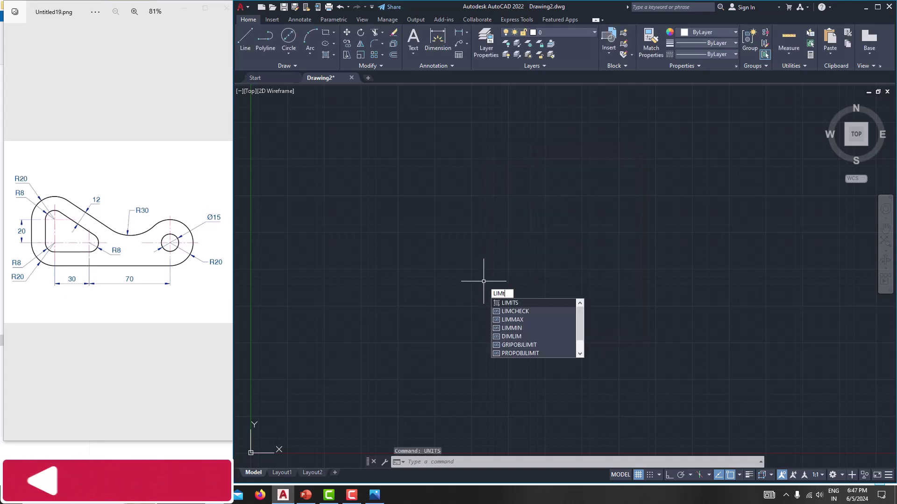
key("Return")
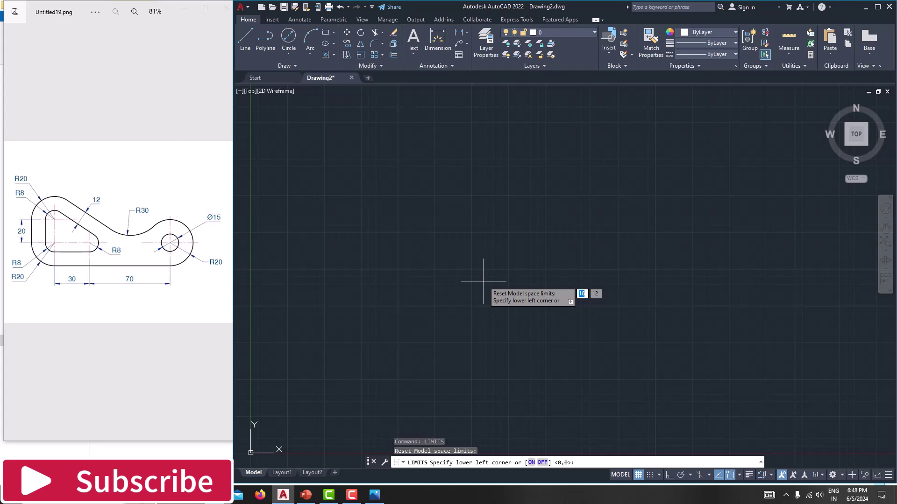
type("0,0")
key("Return")
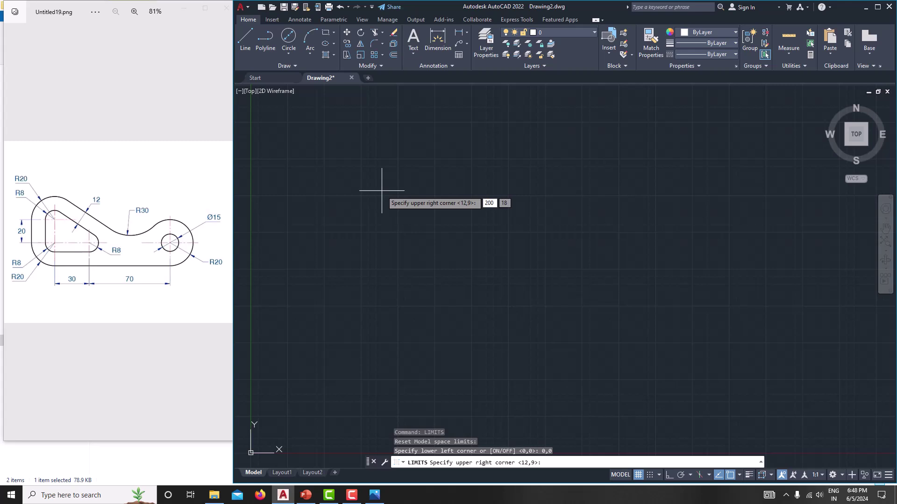
key("Tab")
key("Return")
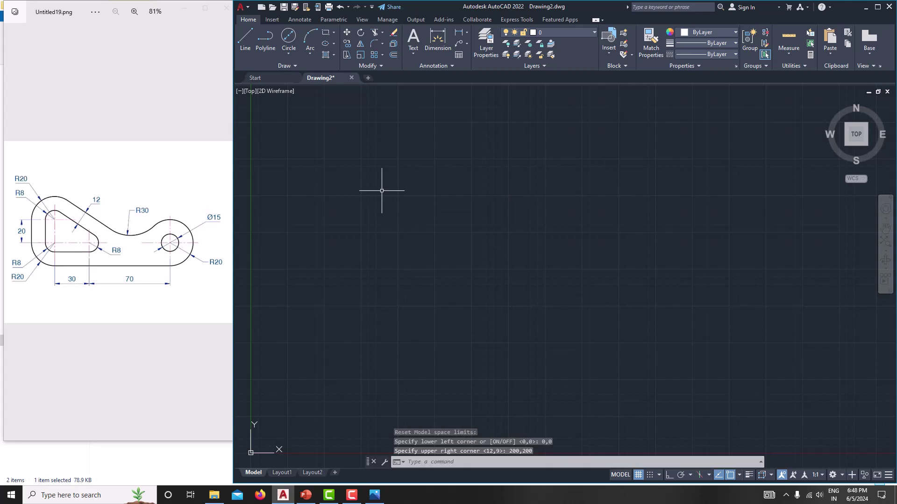
- Zoom to All and pan so the origin sits at the lower left
type("z")
key("Return")
type("a")
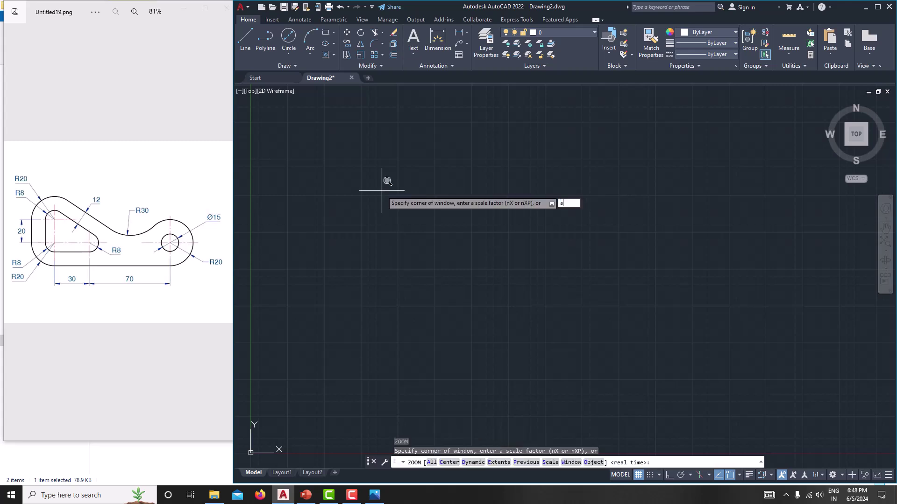
key("Return")
mouse_move(397, 277)
middle_mouse_down()
mouse_move(380, 217)
mouse_move(431, 280)
mouse_move(417, 305)
middle_mouse_up()
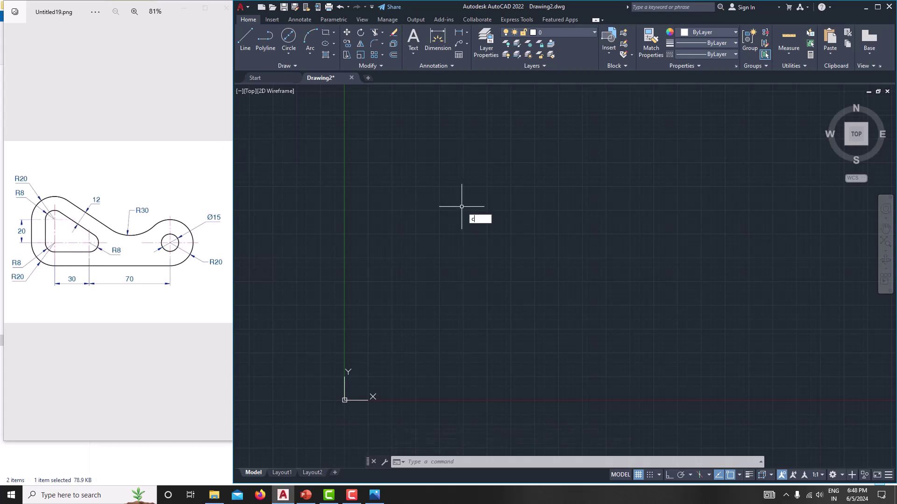
- Draw a circle of radius 8 in the drawing area and zoom in on it
key("Return")
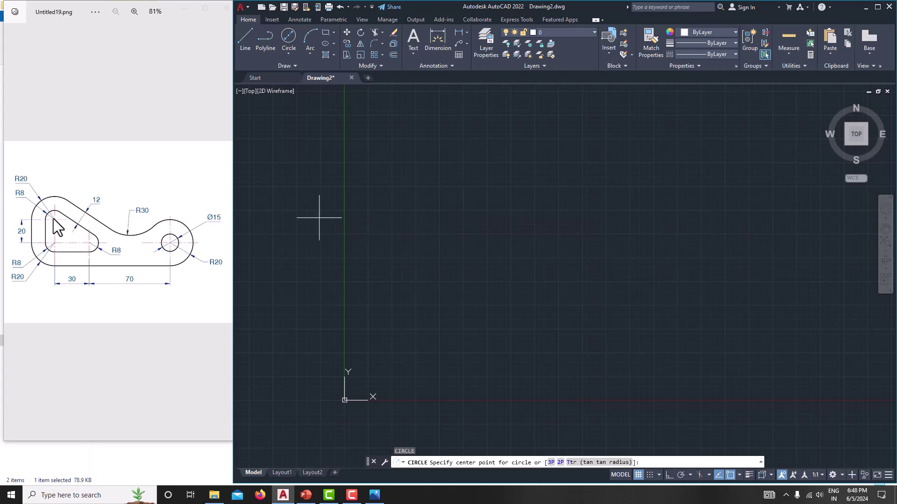
left_click(463, 227)
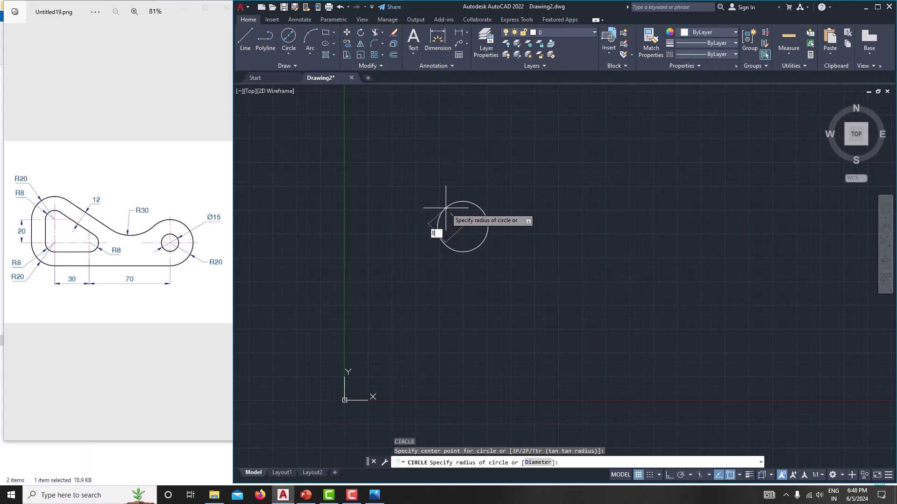
key("Return")
scroll(458, 216, "up", 4)
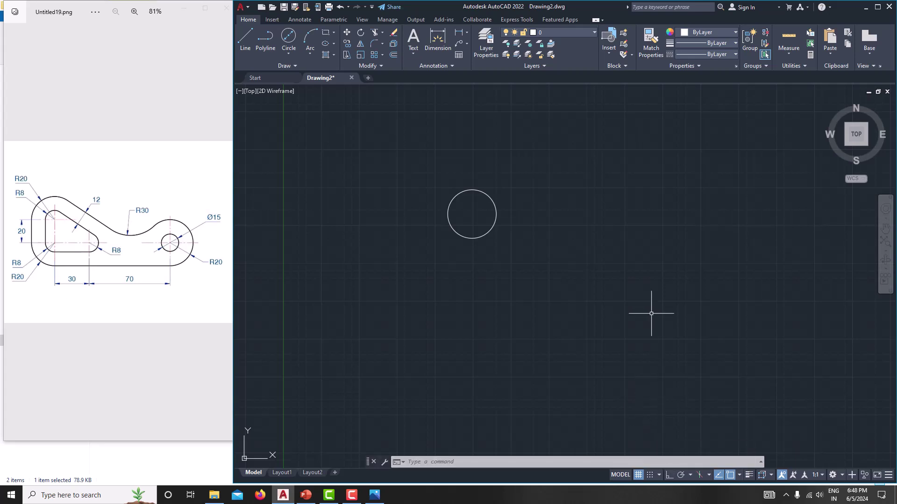
- With ortho on, copy the radius-8 circle 20 units straight down
key("F8")
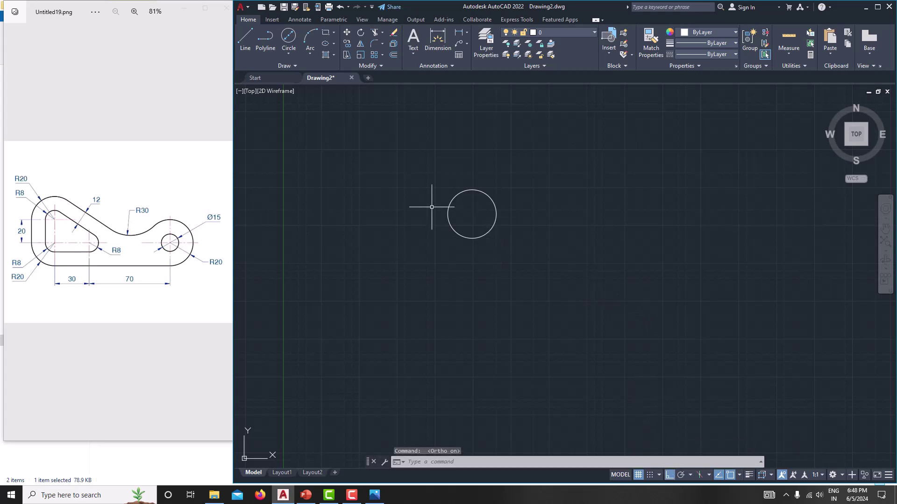
left_click(406, 173)
left_click(519, 258)
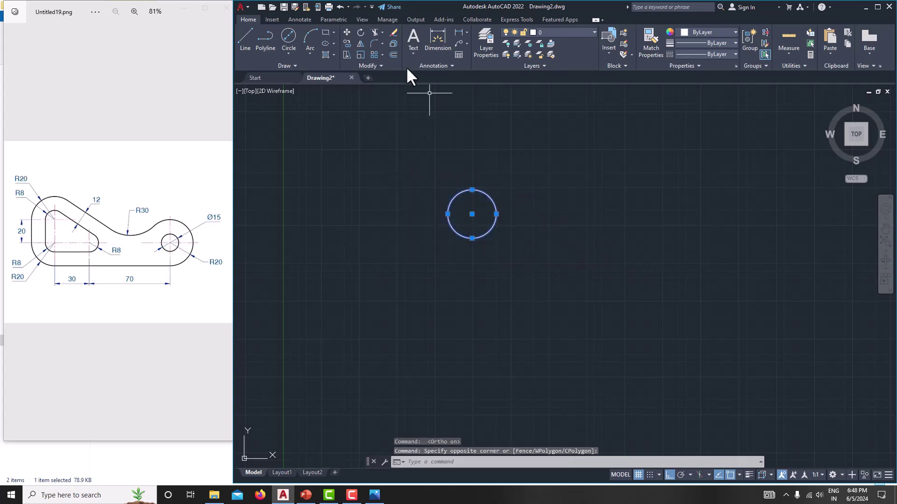
left_click(346, 42)
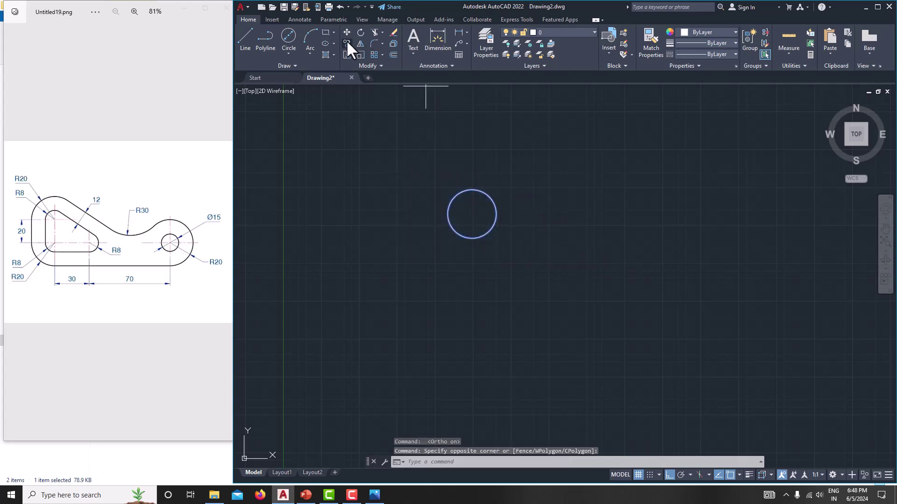
left_click(472, 214)
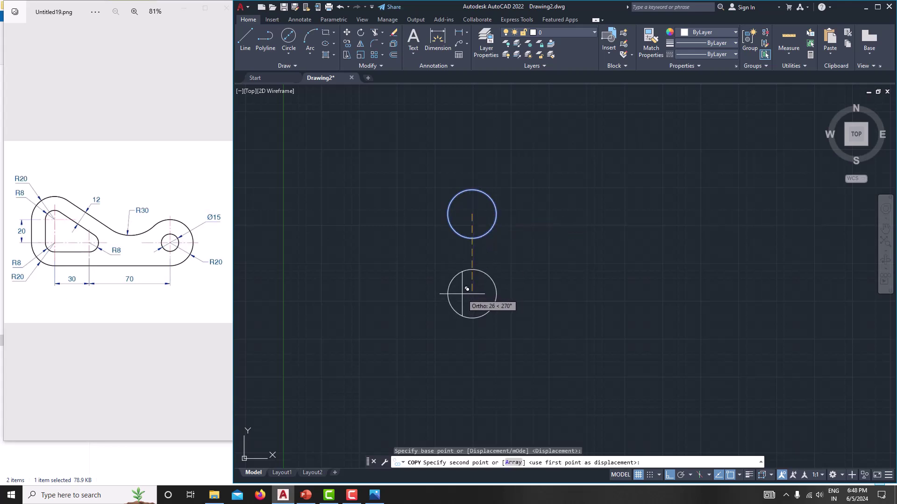
type("20")
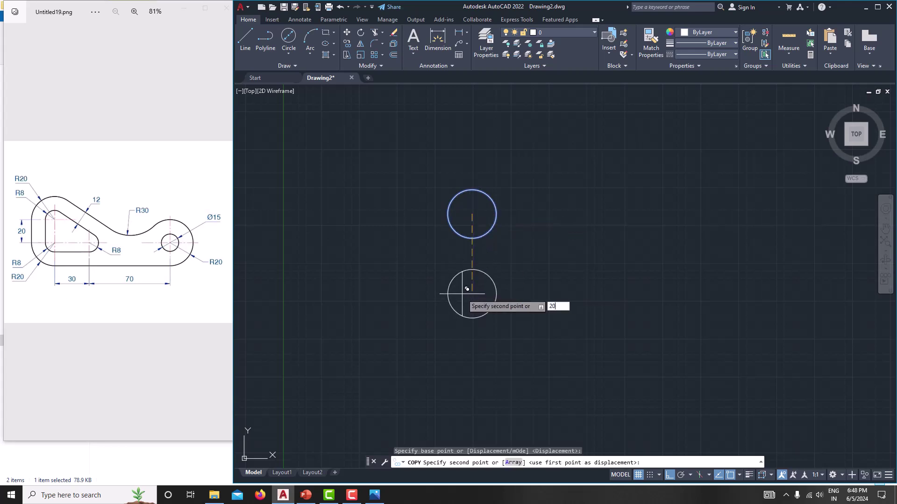
key("Return")
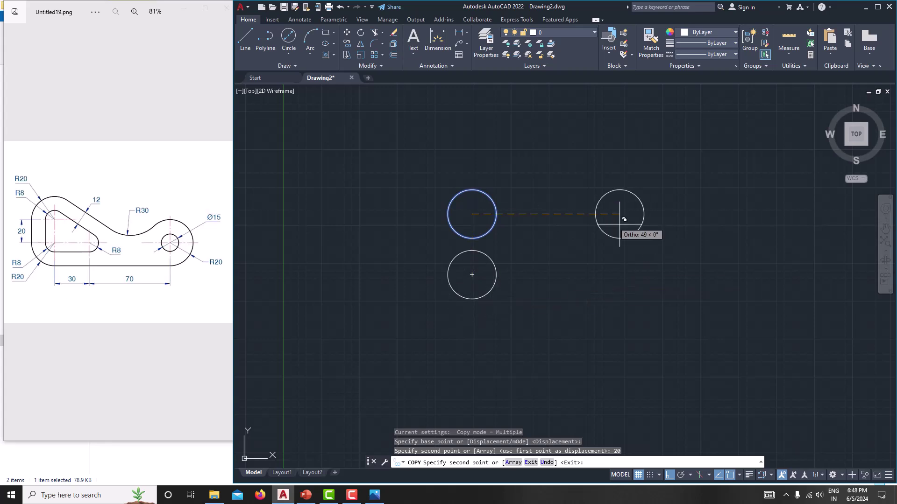
key("Escape")
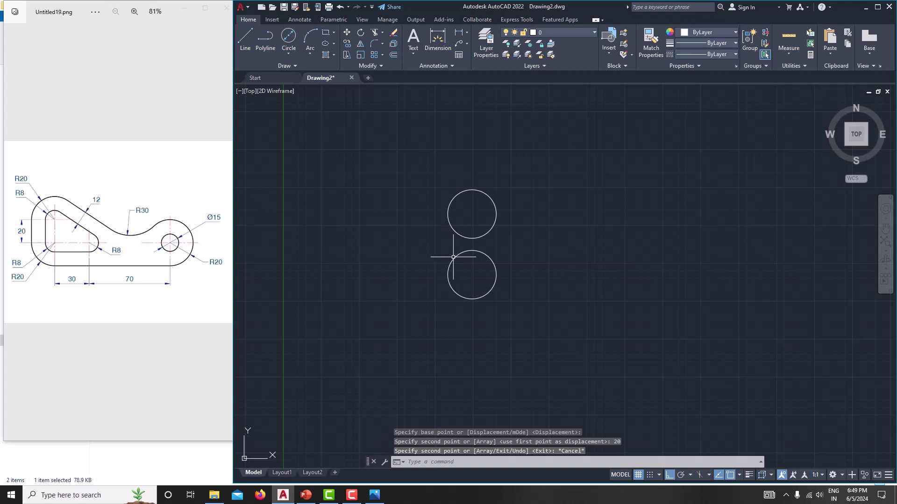
- Copy the lower circle 30 units to the right
left_click(430, 251)
left_click(496, 279)
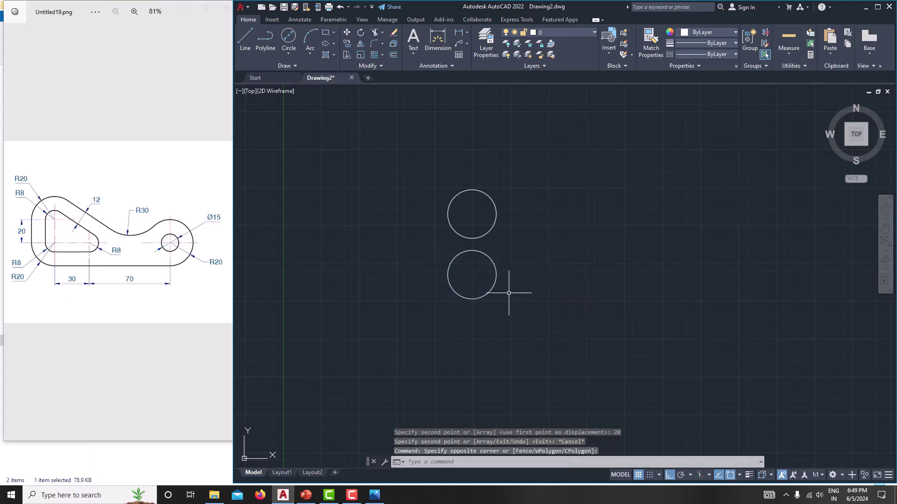
left_click(486, 256)
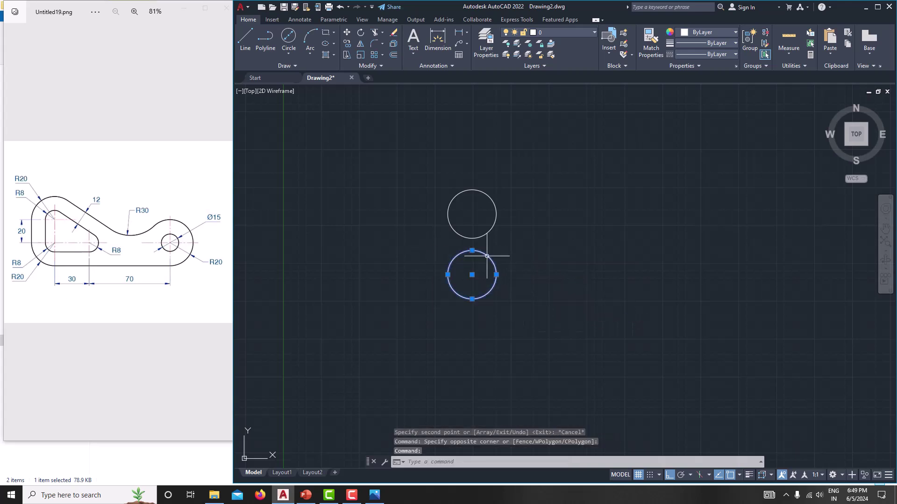
left_click(346, 41)
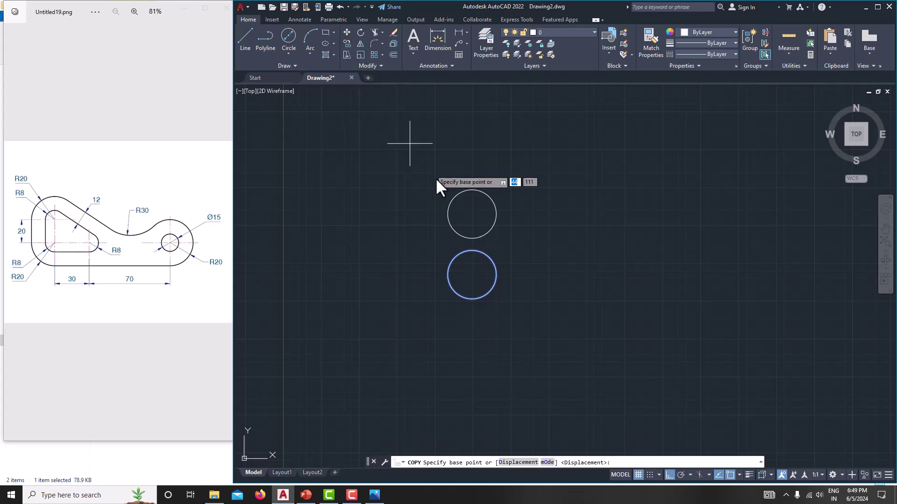
left_click(471, 275)
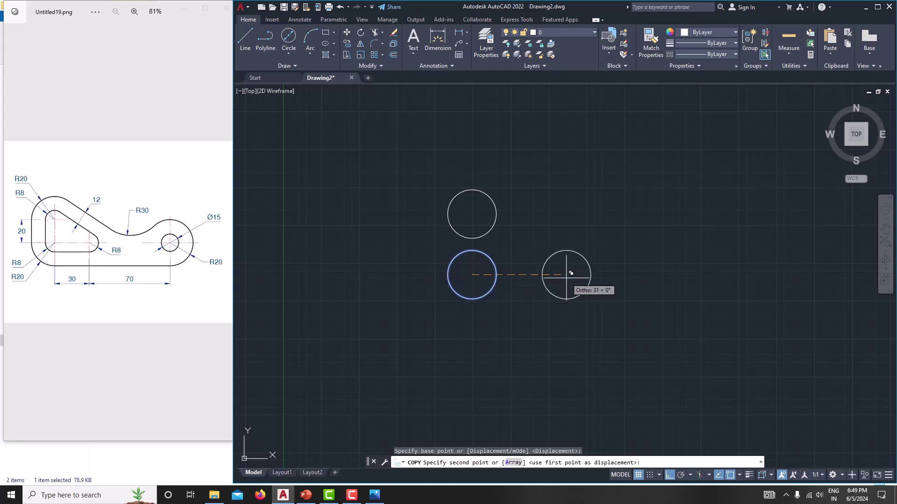
type("30")
key("Return")
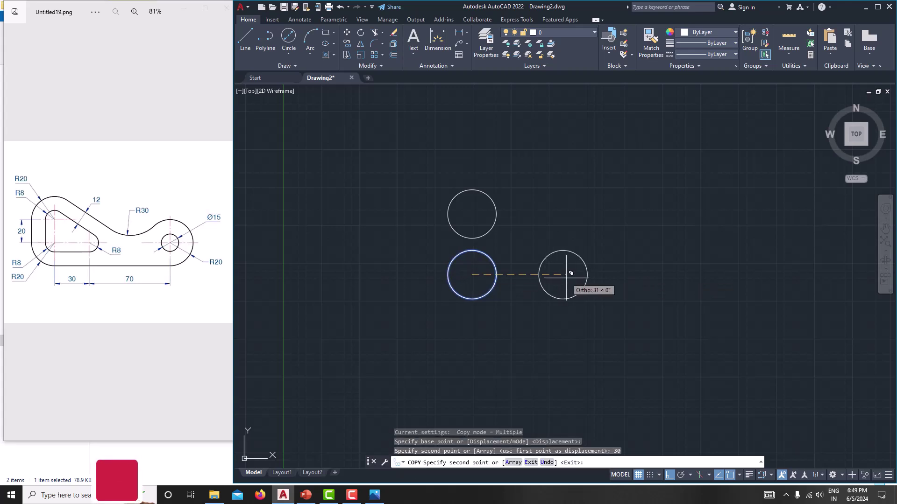
key("Escape")
middle_click_drag(509, 280, 484, 268)
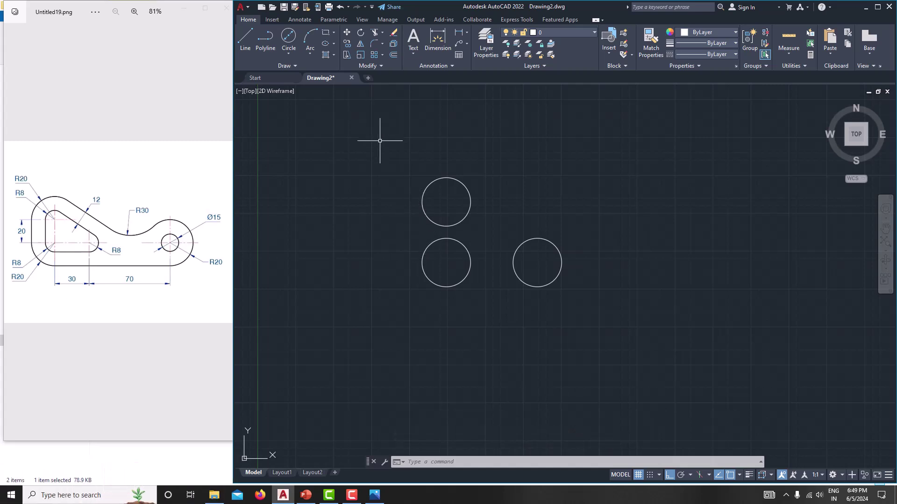
- Draw a vertical line joining the left edges of the two stacked circles
key("l")
key("Return")
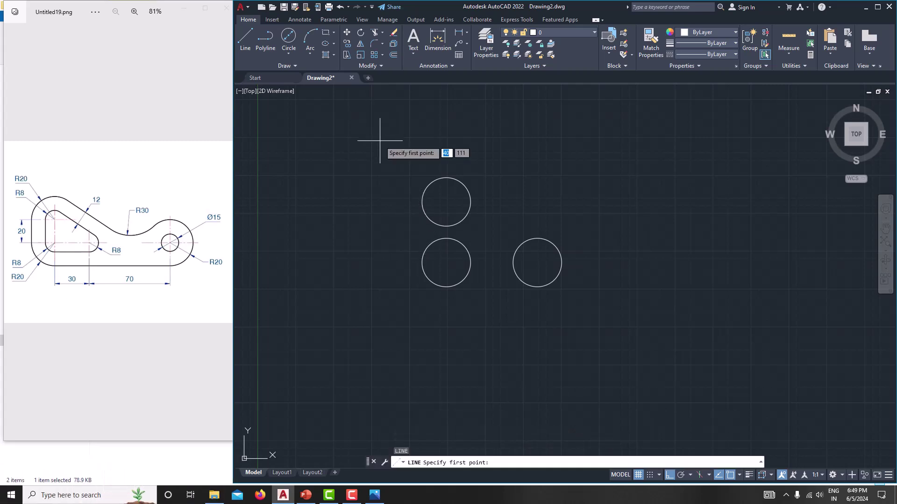
left_click(421, 201)
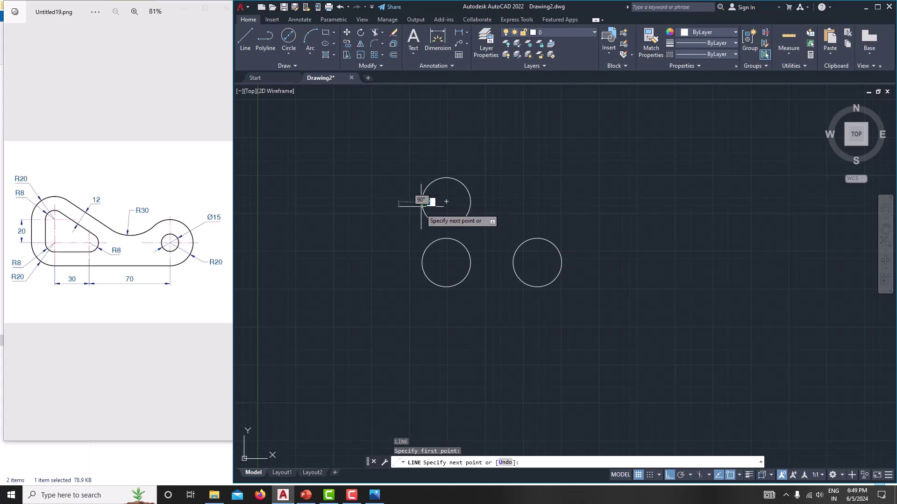
left_click(422, 262)
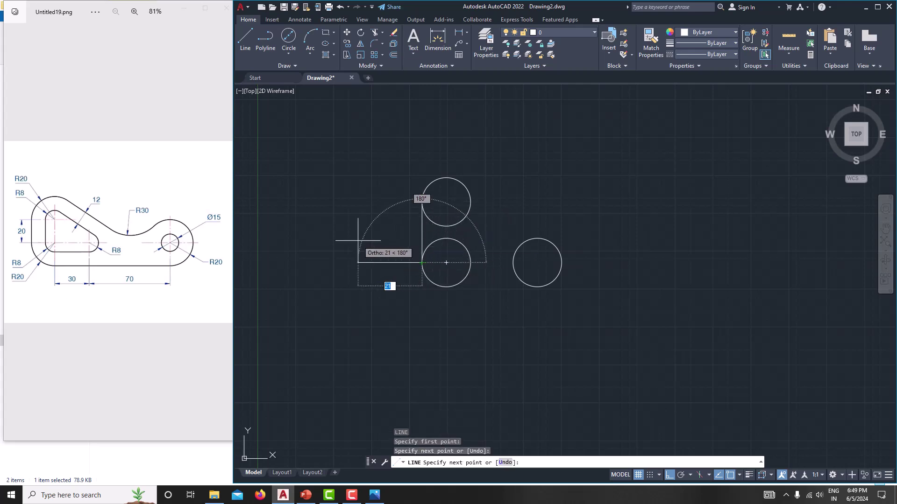
right_click(363, 243)
left_click(386, 256)
middle_click_drag(386, 257, 365, 249)
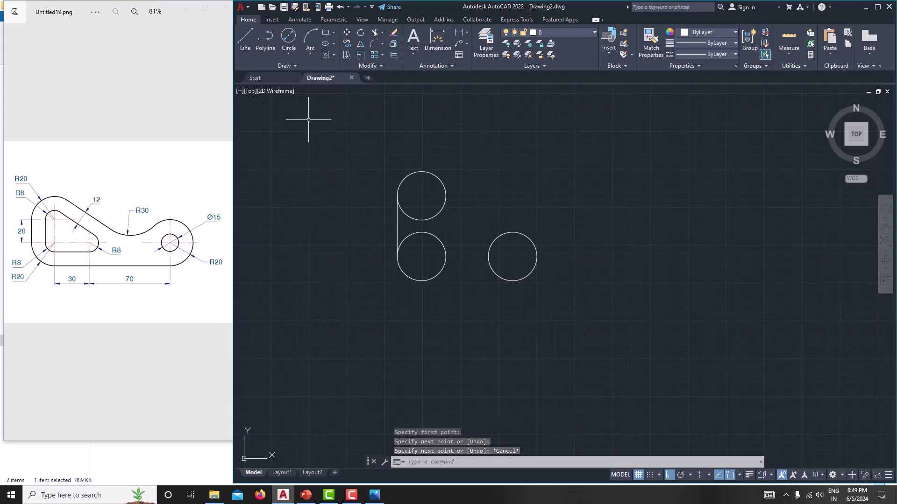
- Draw a horizontal line along the bottoms of the two lower circles
left_click(246, 45)
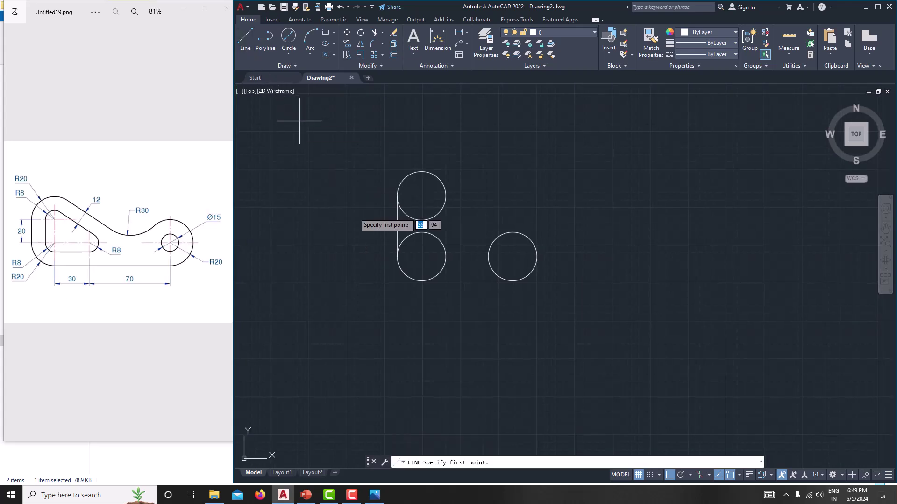
left_click(422, 281)
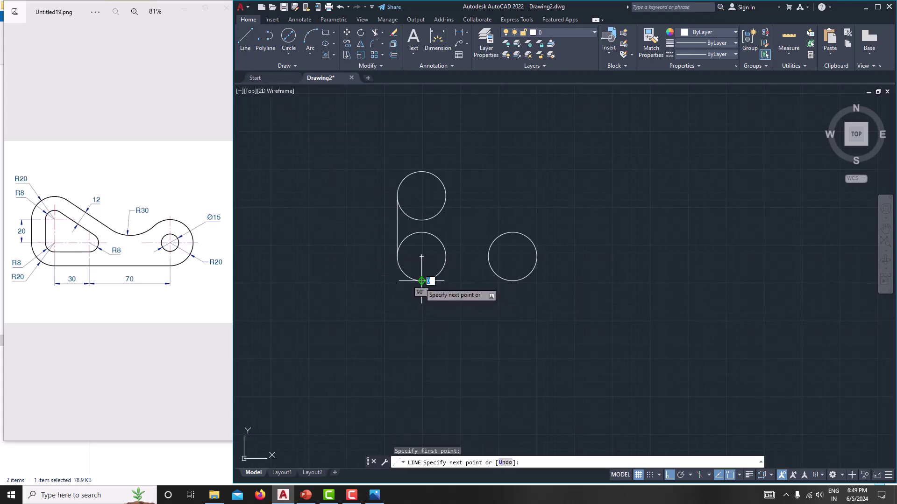
left_click(512, 280)
right_click(612, 265)
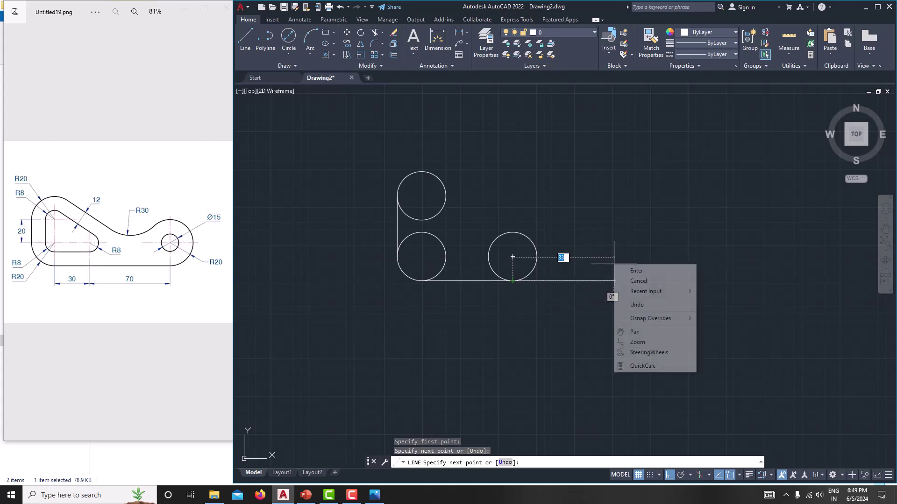
left_click(644, 280)
middle_click_drag(559, 254, 541, 287)
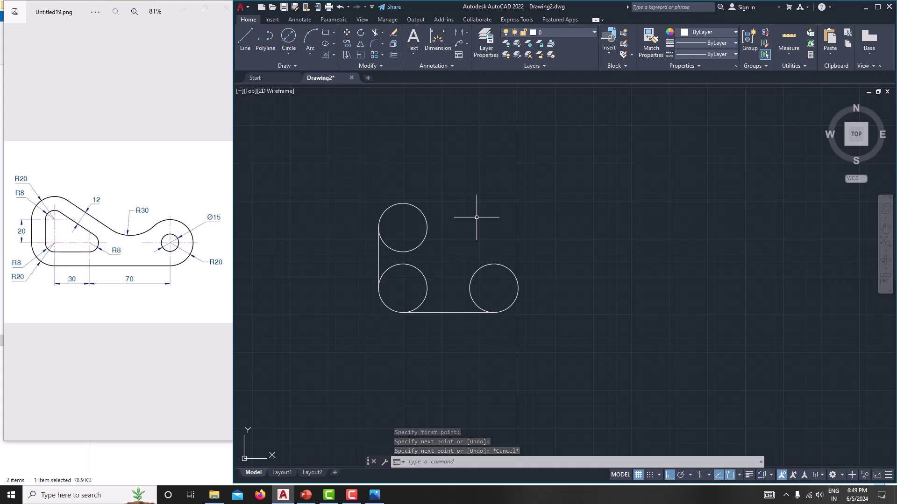
- Draw a line tangent to the top-left circle and the lower-right circle
type("L")
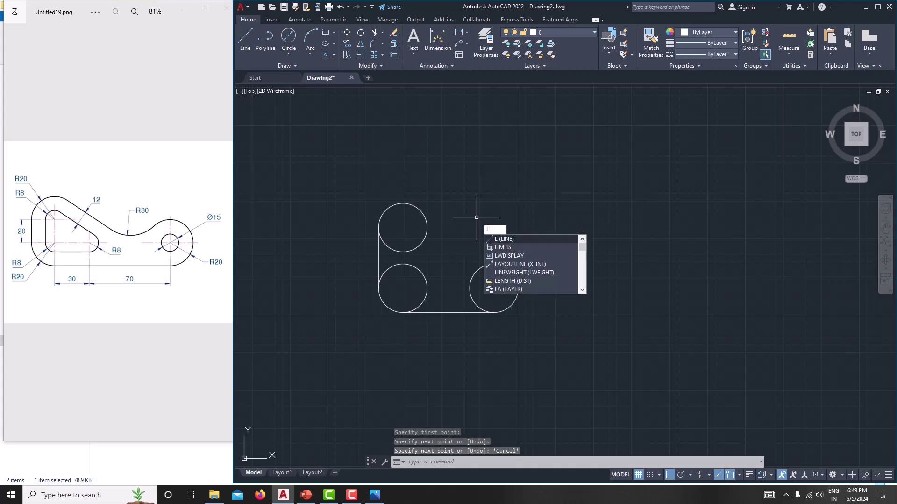
key("Return")
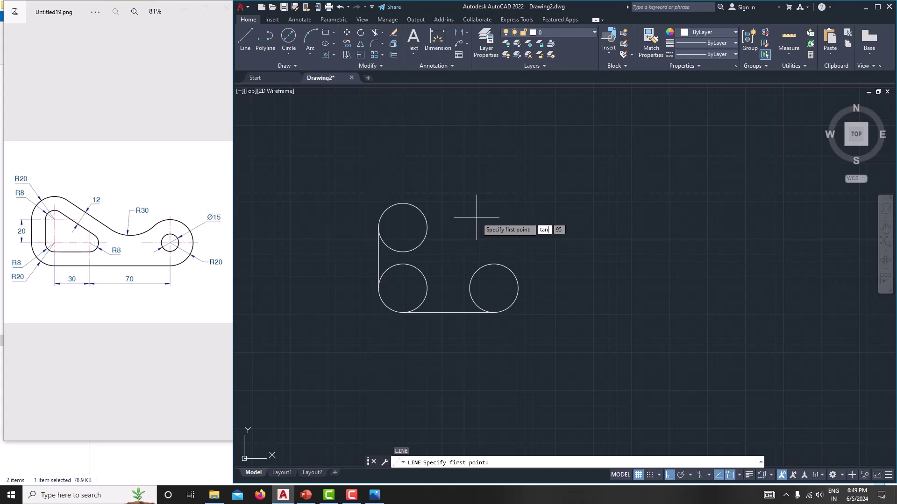
key("Return")
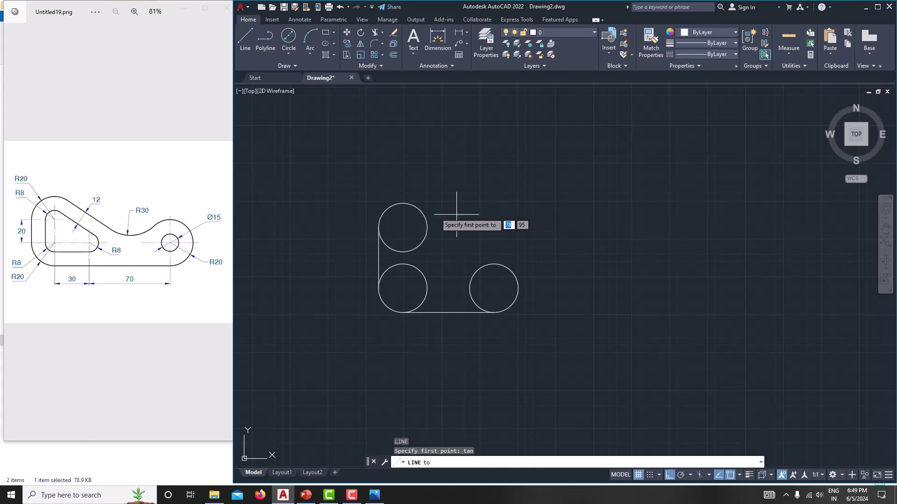
left_click(418, 209)
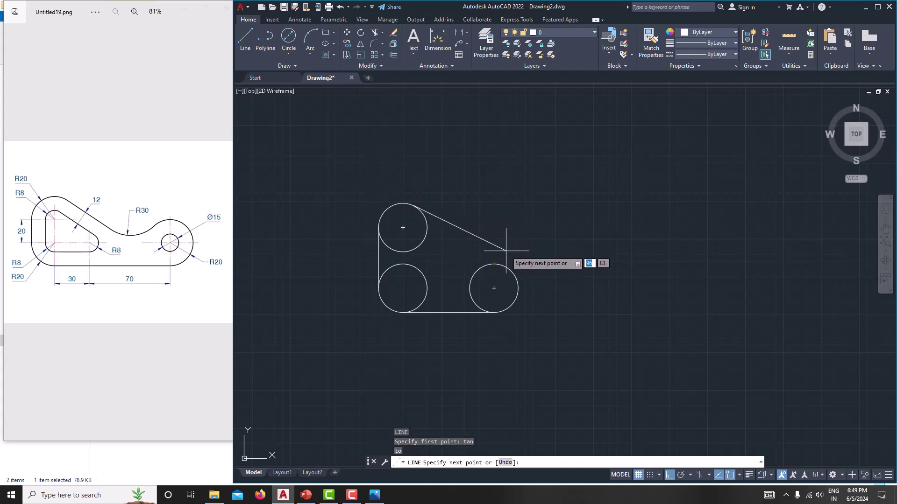
key("Return")
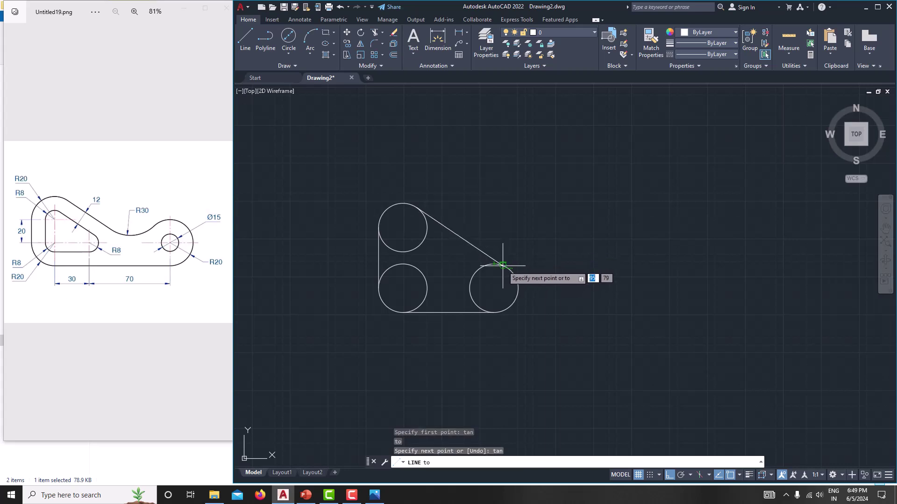
left_click(499, 265)
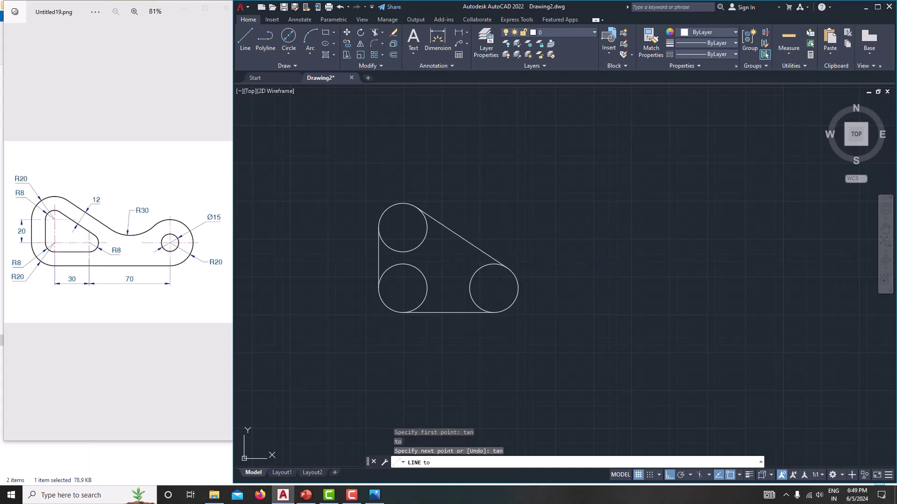
right_click(614, 238)
left_click(632, 253)
middle_click_drag(514, 245, 608, 240)
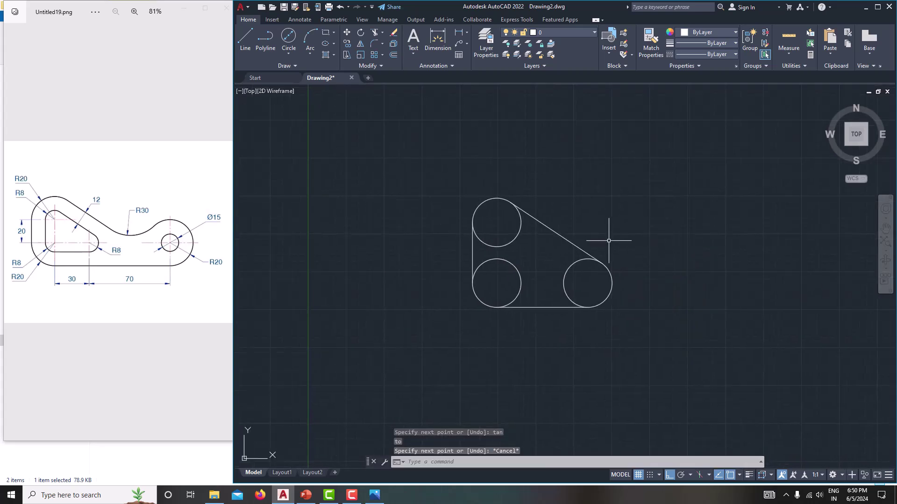
scroll(572, 241, "up", 4)
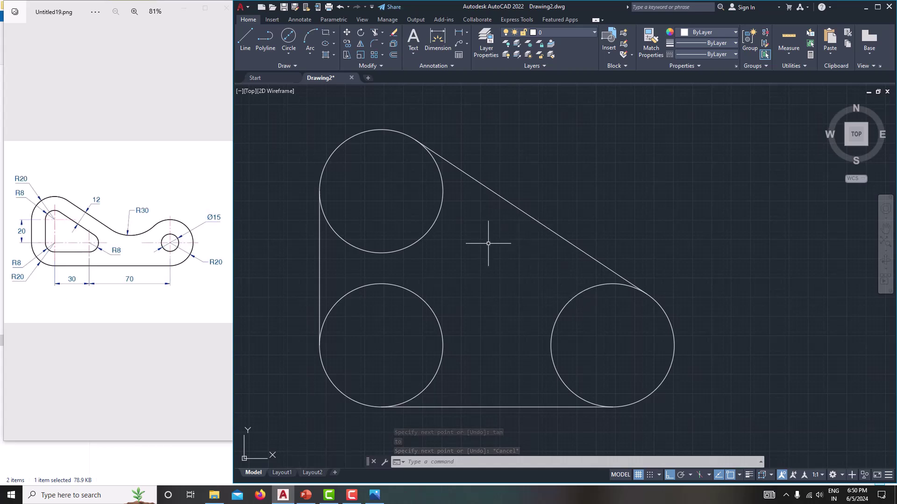
middle_click_drag(490, 231, 527, 220)
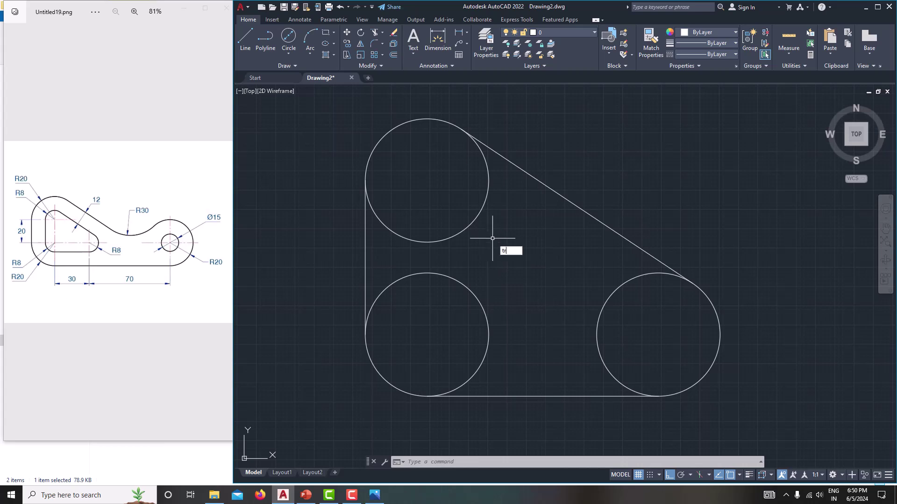
- Trim away the inner arcs of the top-left, lower-left and right circles
key("Return")
left_click(477, 208)
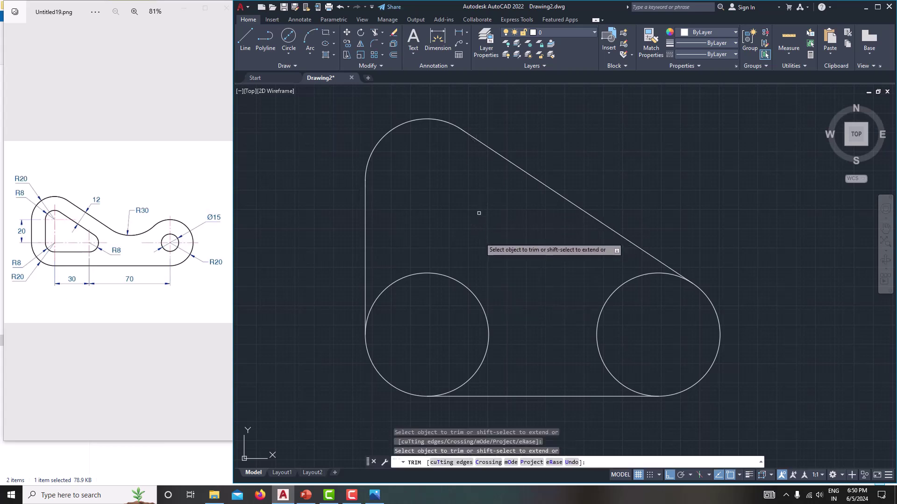
left_click(467, 289)
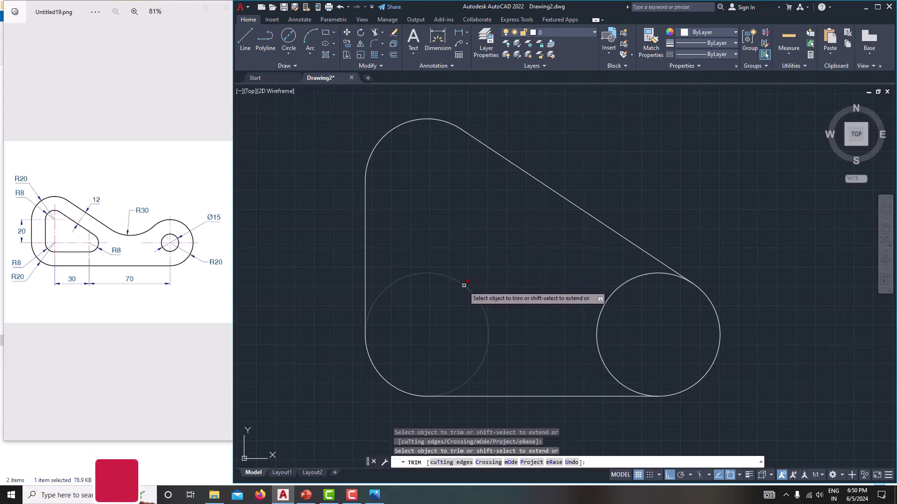
left_click(611, 295)
scroll(560, 281, "down", 2)
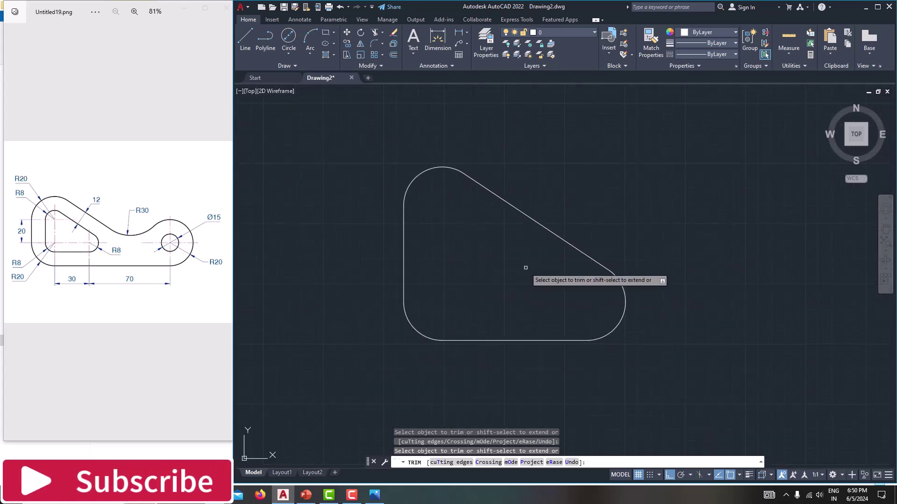
key("Escape")
middle_click_drag(528, 266, 544, 260)
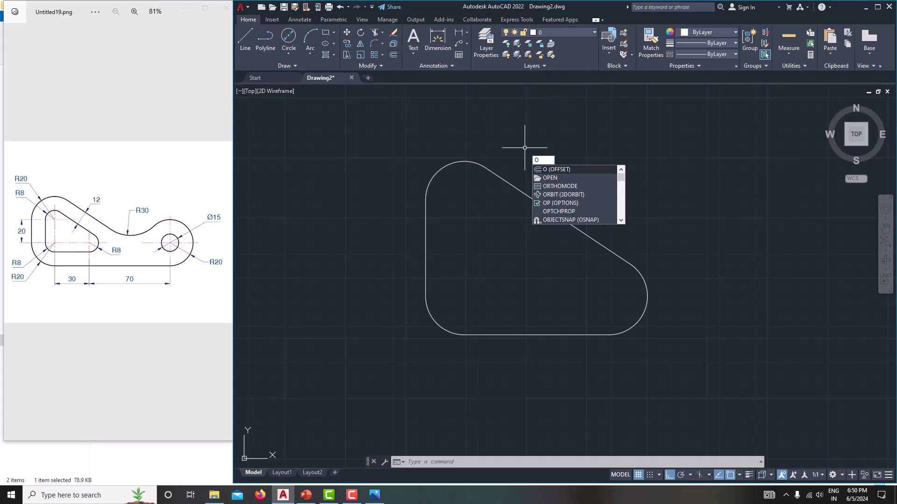
- Offset the slanted line and the upper-left arc outward by 12
key("Return")
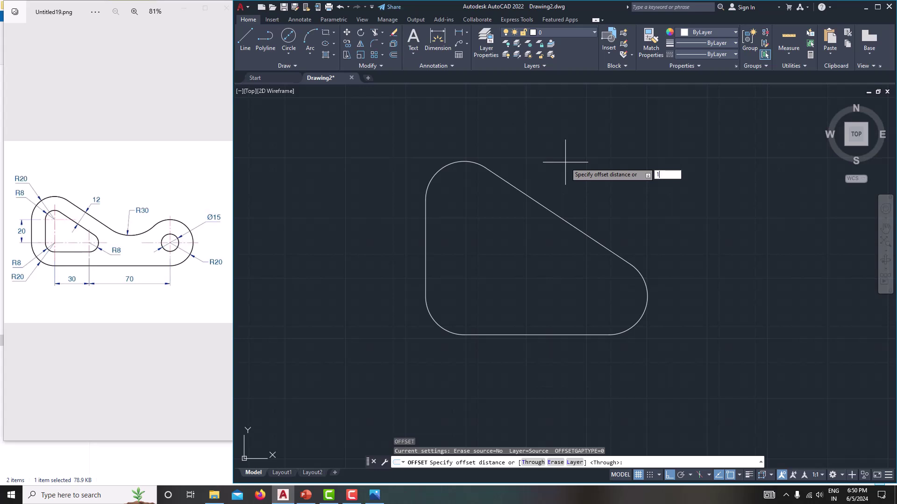
key("Return")
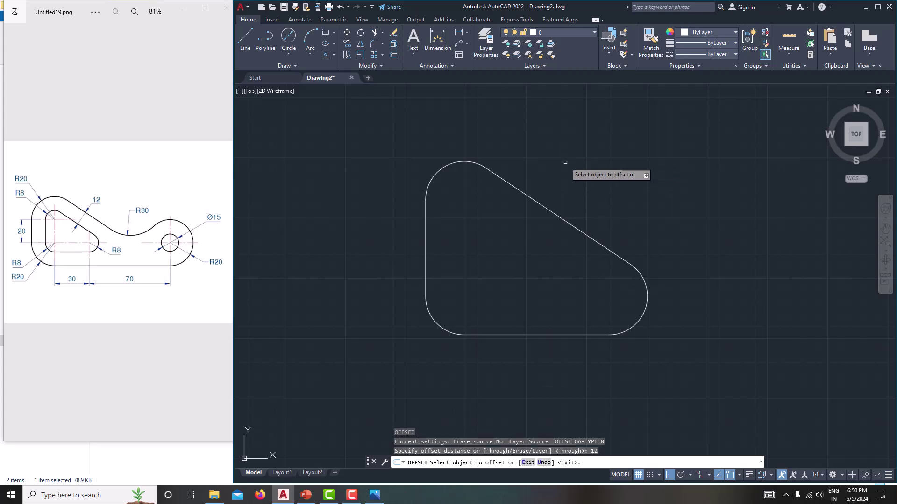
left_click(540, 203)
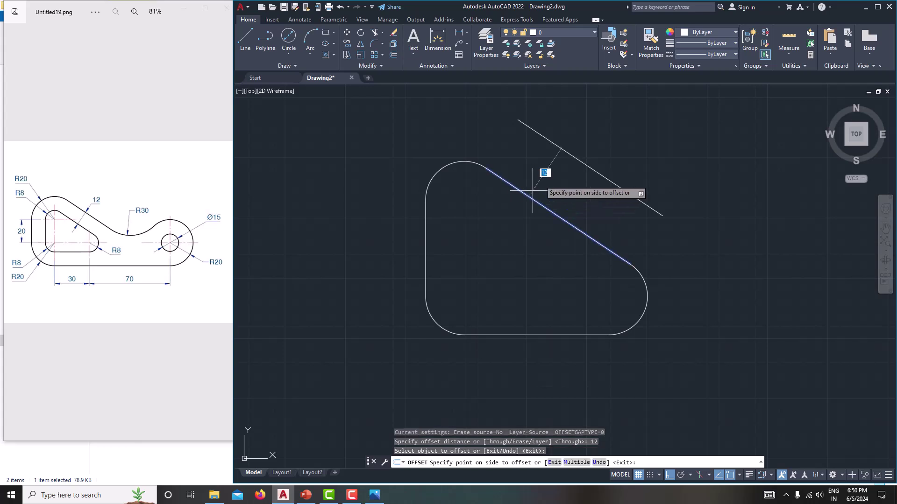
left_click(546, 169)
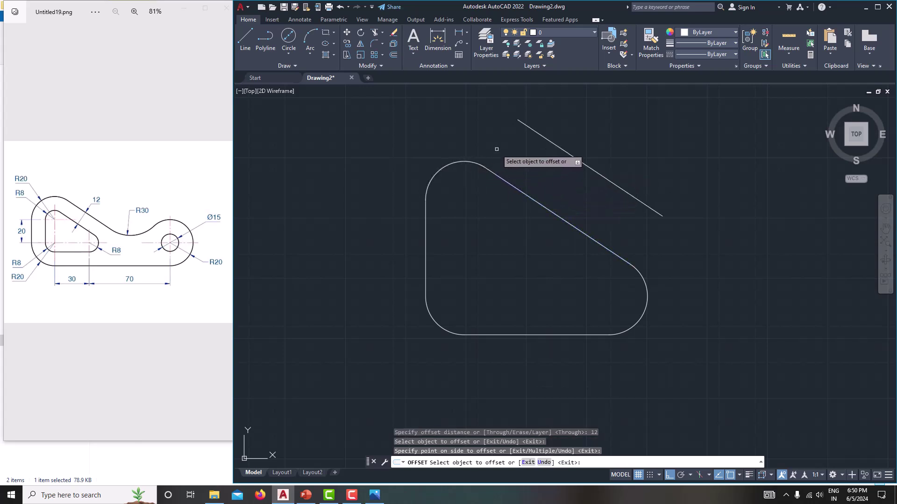
left_click(457, 162)
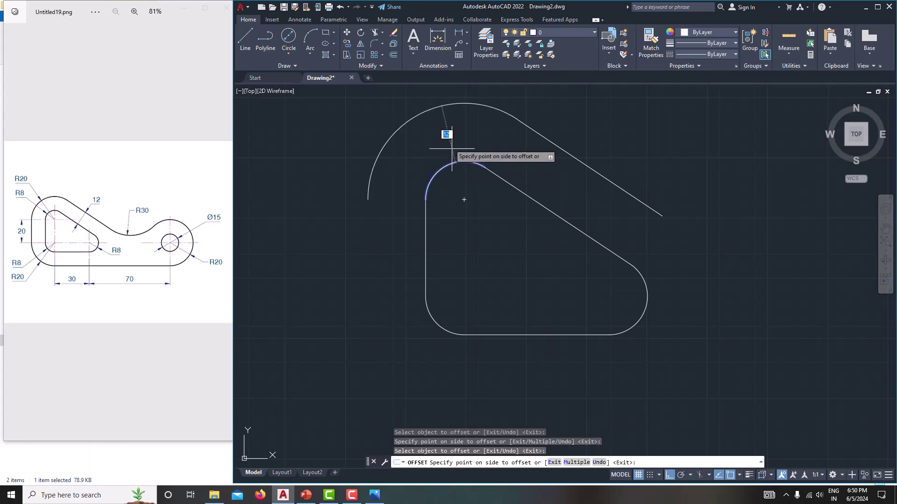
left_click(452, 148)
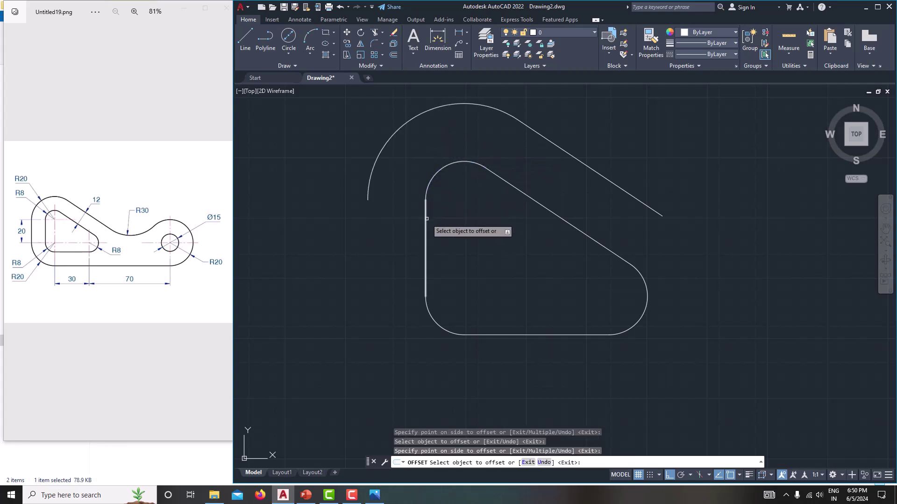
- Offset the left vertical line, lower-left arc and bottom line outward by 12
left_click(427, 218)
left_click(394, 213)
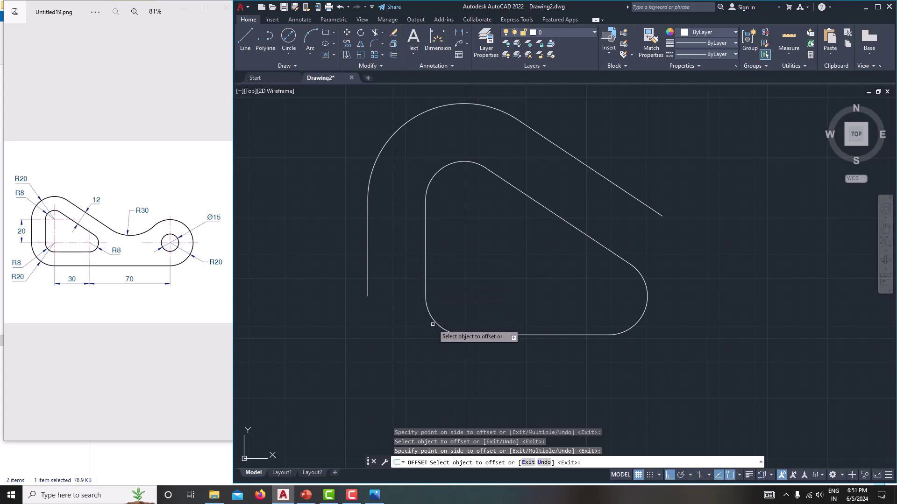
left_click(432, 323)
left_click(411, 353)
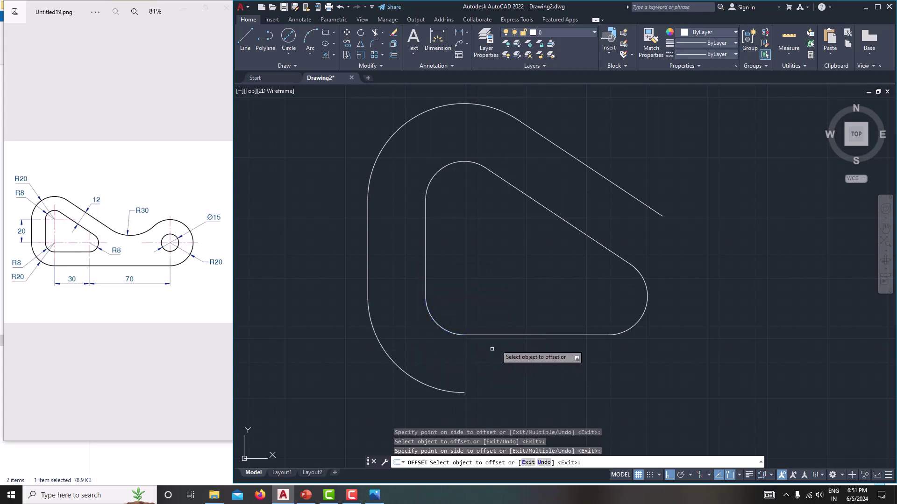
left_click(490, 335)
left_click(488, 368)
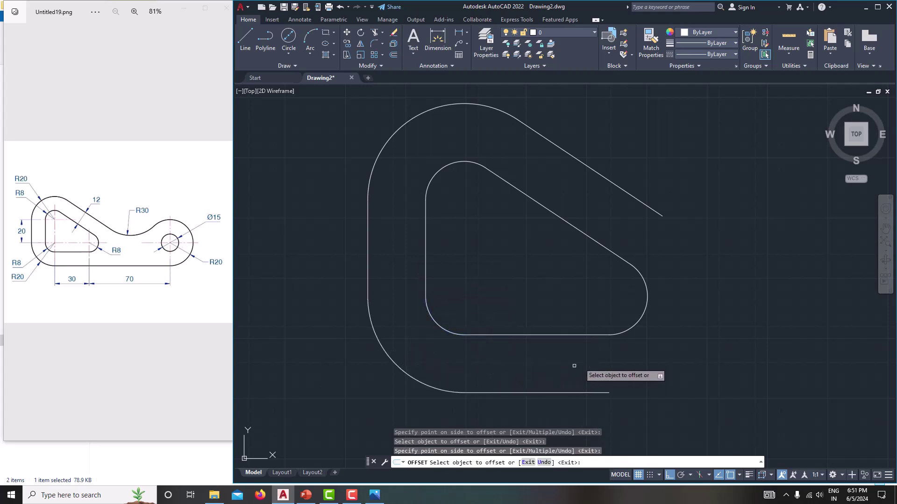
middle_click_drag(559, 336, 515, 323)
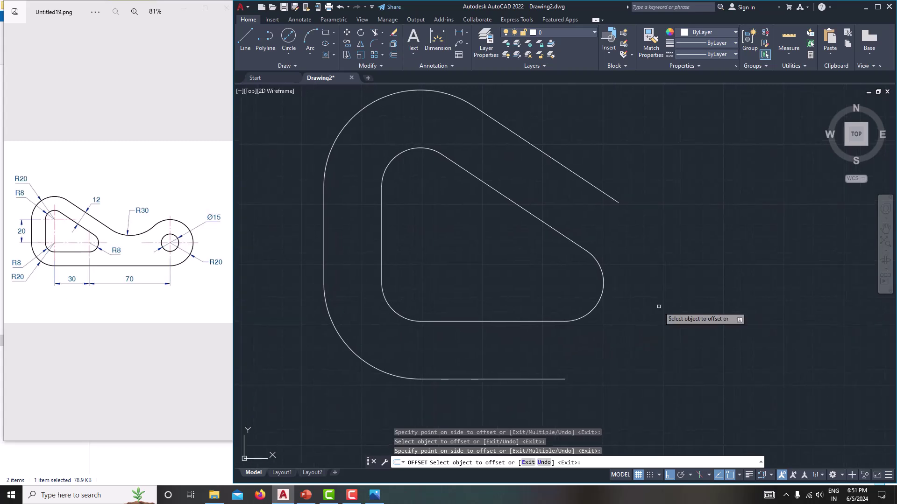
key("Escape")
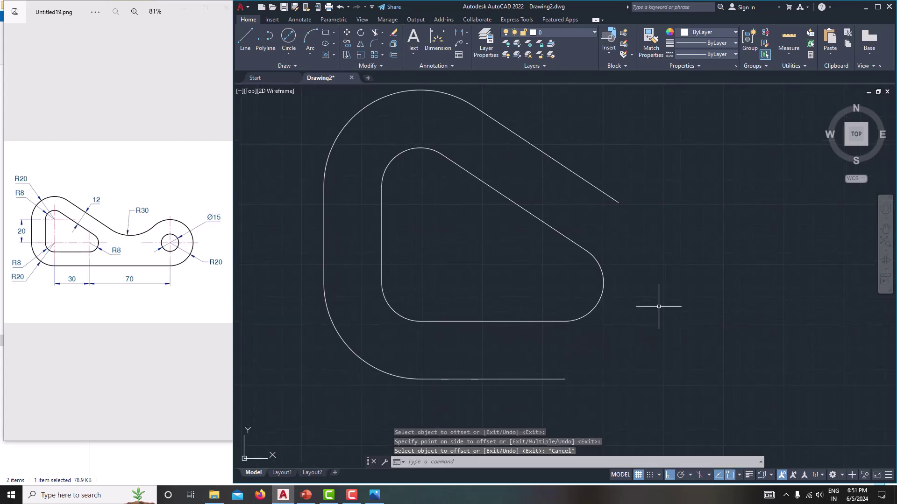
middle_click_drag(658, 307, 639, 311)
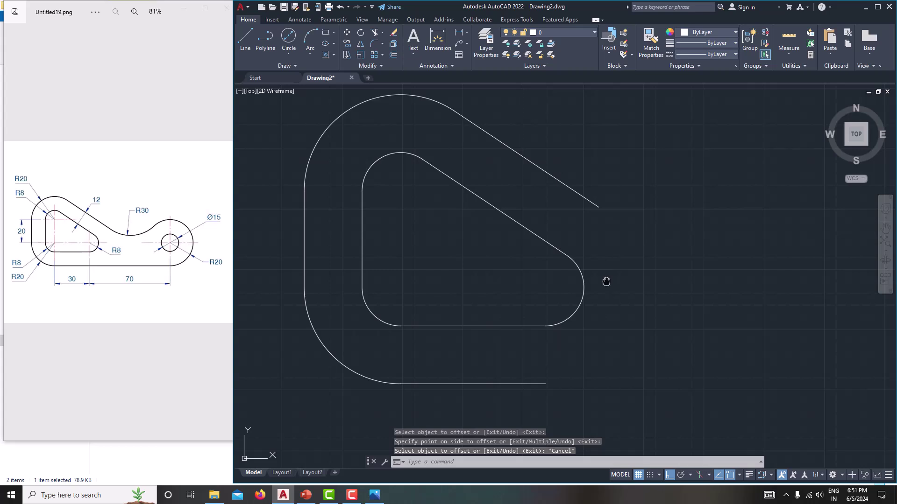
middle_click_drag(606, 282, 588, 288)
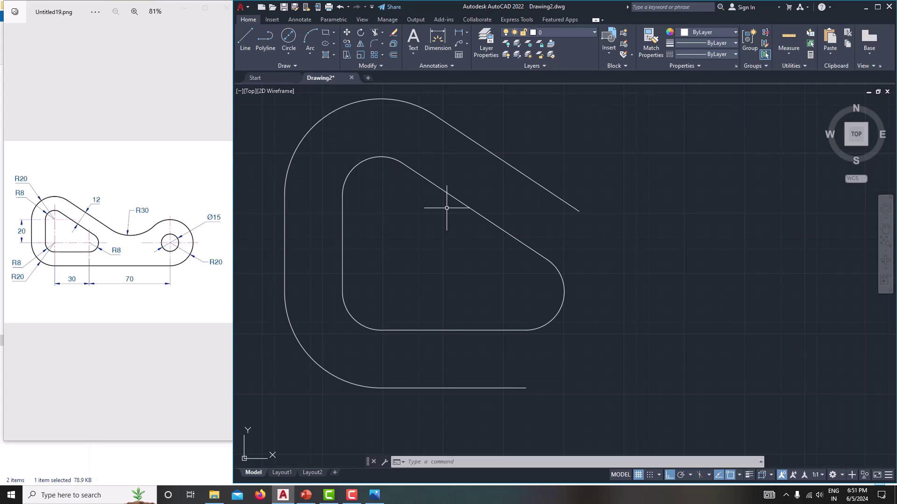
- Draw a 70-long horizontal line from the hole's right end
key("Return")
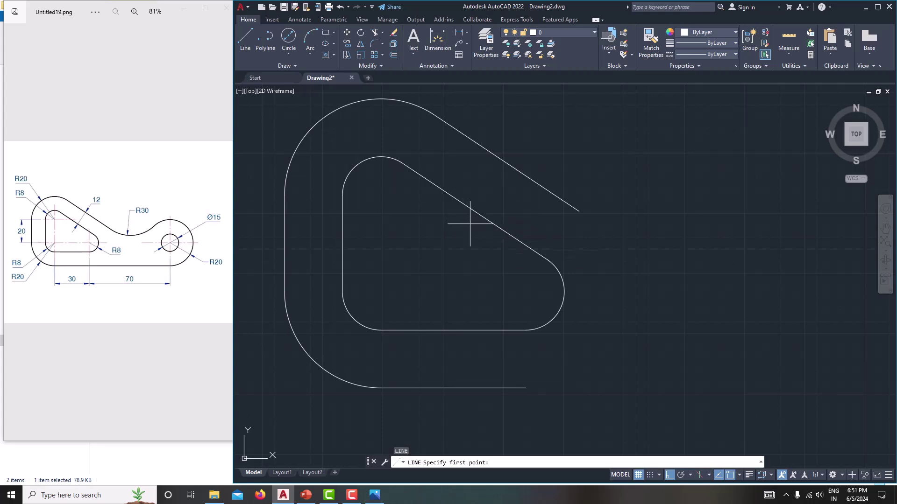
left_click(526, 291)
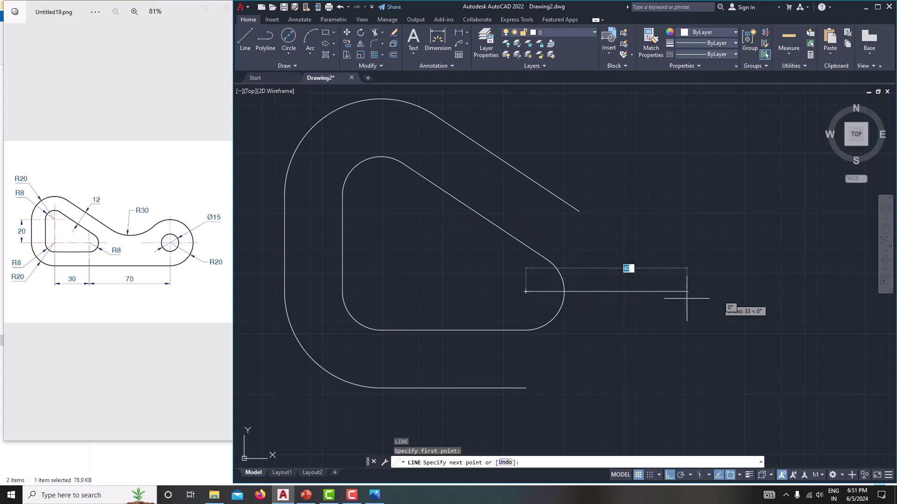
type("70")
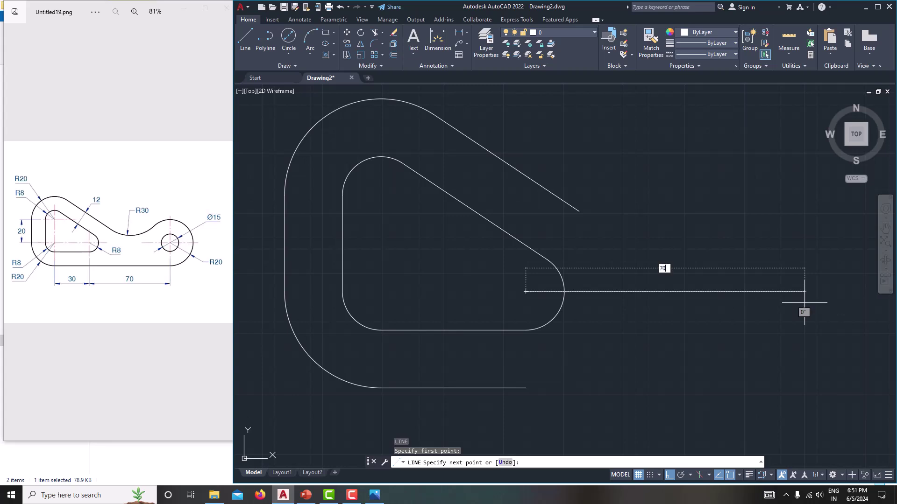
key("Return")
right_click(765, 232)
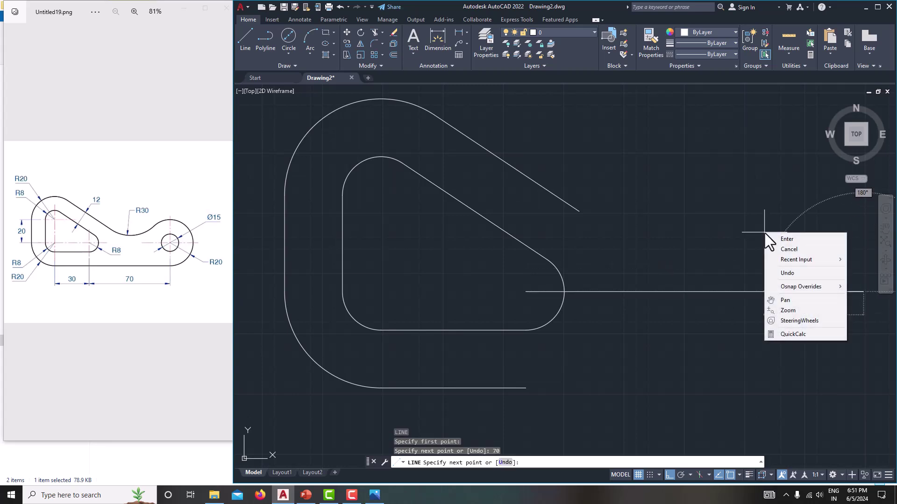
left_click(783, 250)
scroll(687, 266, "up", 2)
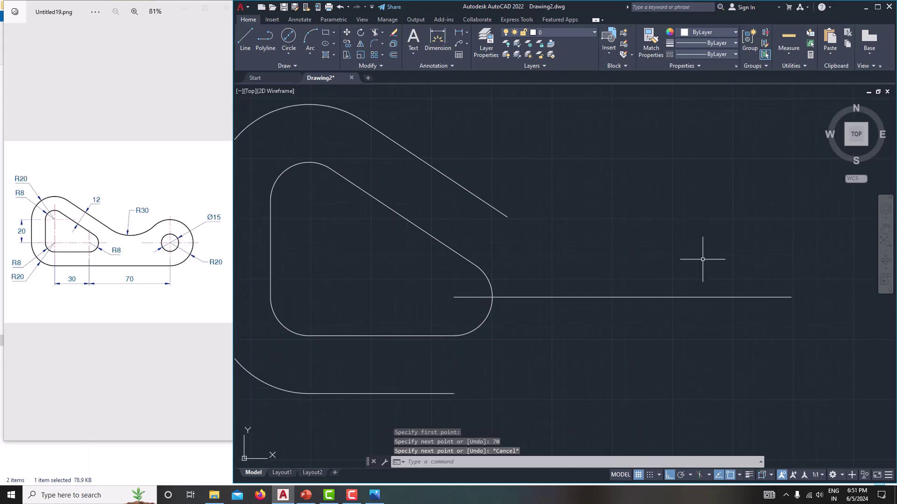
scroll(697, 261, "down", 3)
middle_click_drag(697, 260, 625, 275)
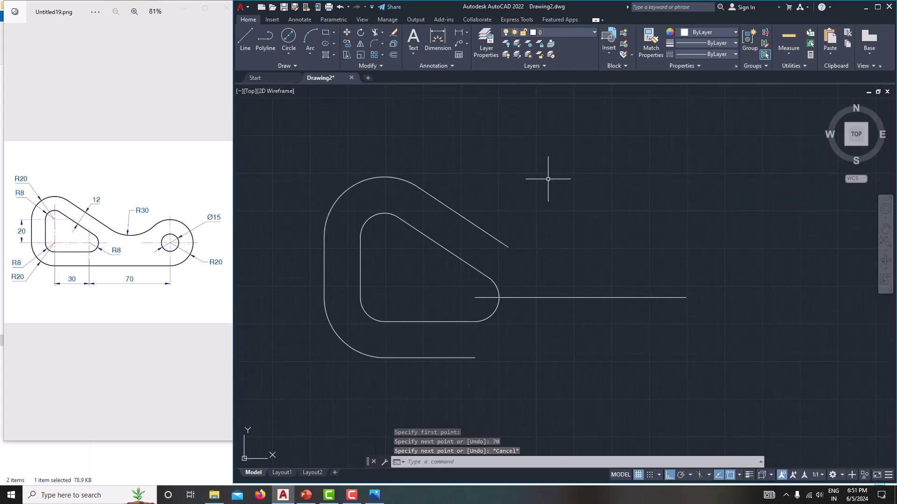
- Draw a diameter 15 circle centred on the line's right end
type("c")
key("Return")
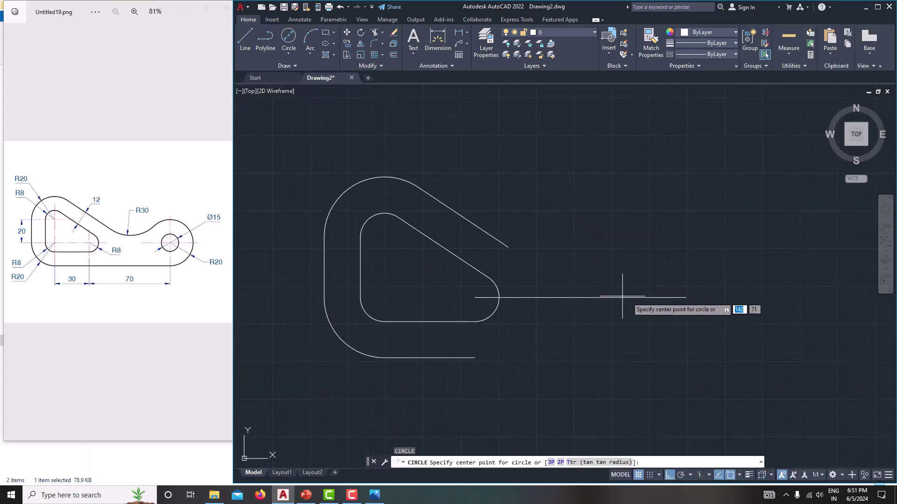
left_click(686, 297)
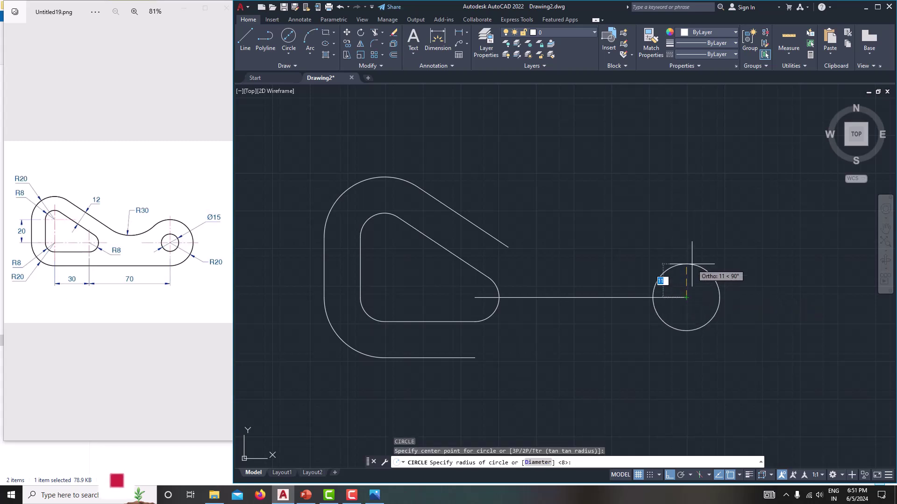
type("d")
key("Return")
type("15")
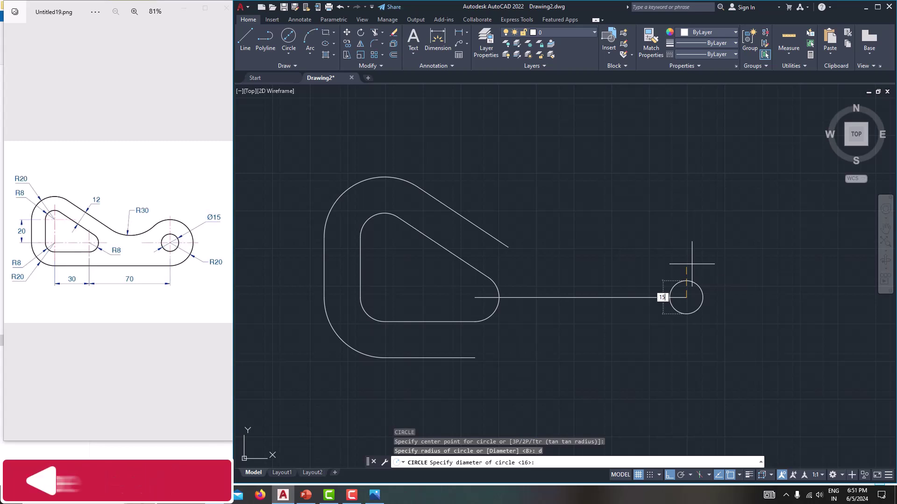
key("Return")
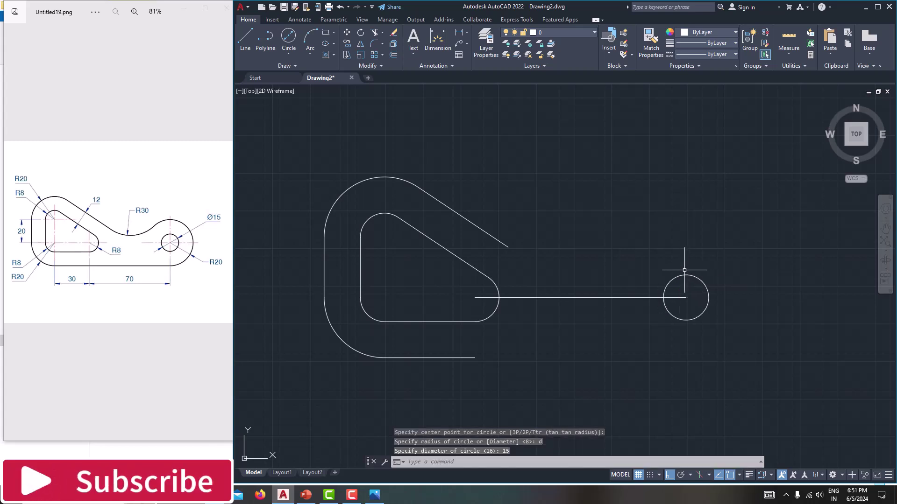
- Add a concentric radius 20 circle around the Ø15 circle
type("c")
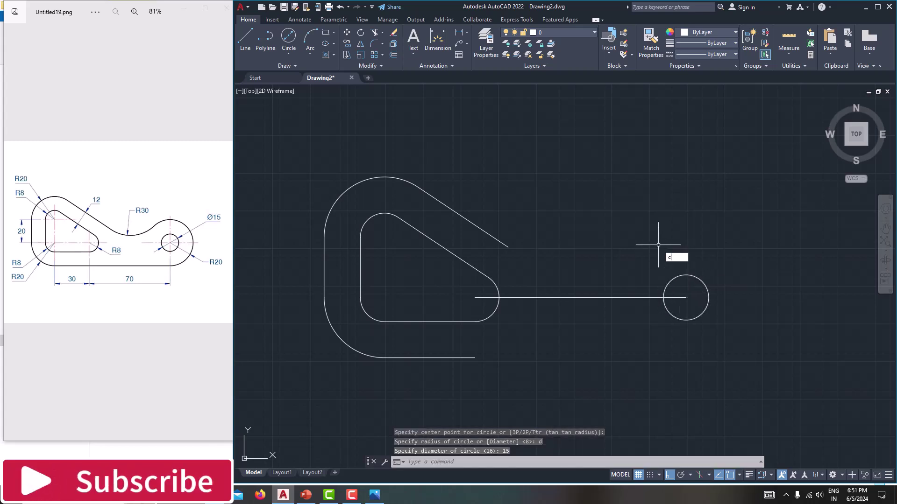
key("Return")
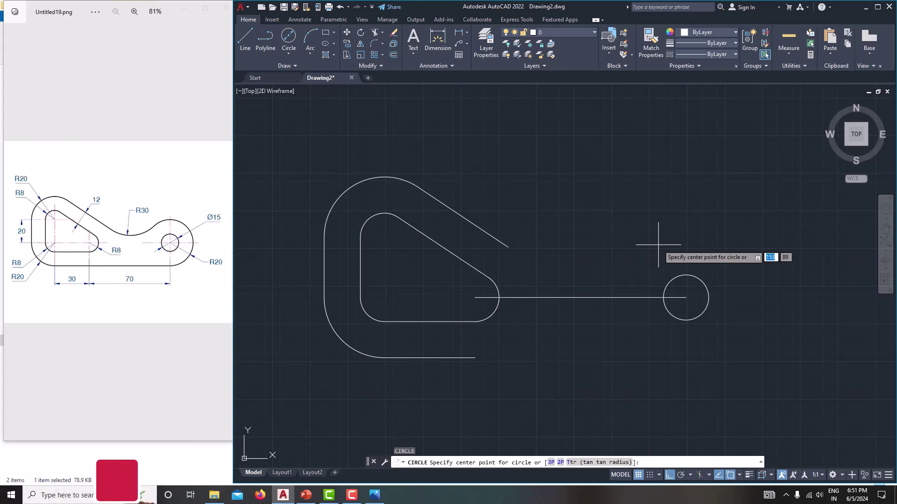
left_click(686, 297)
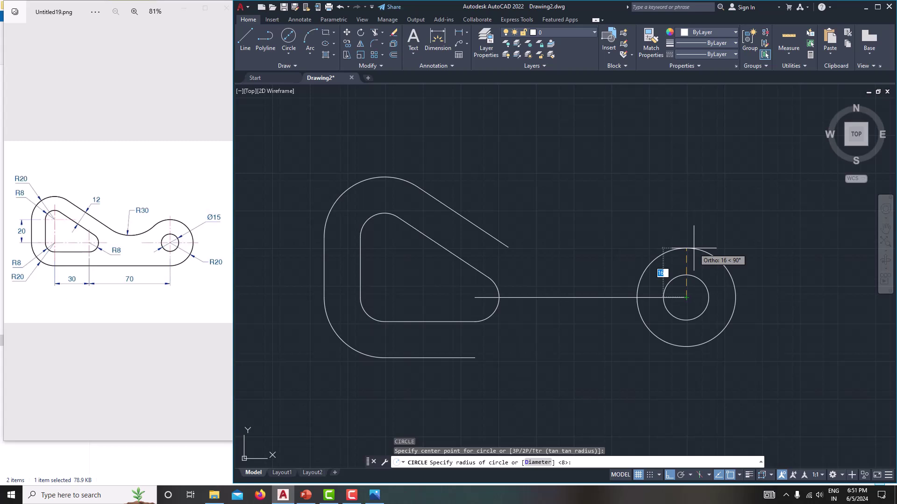
type("20")
key("Return")
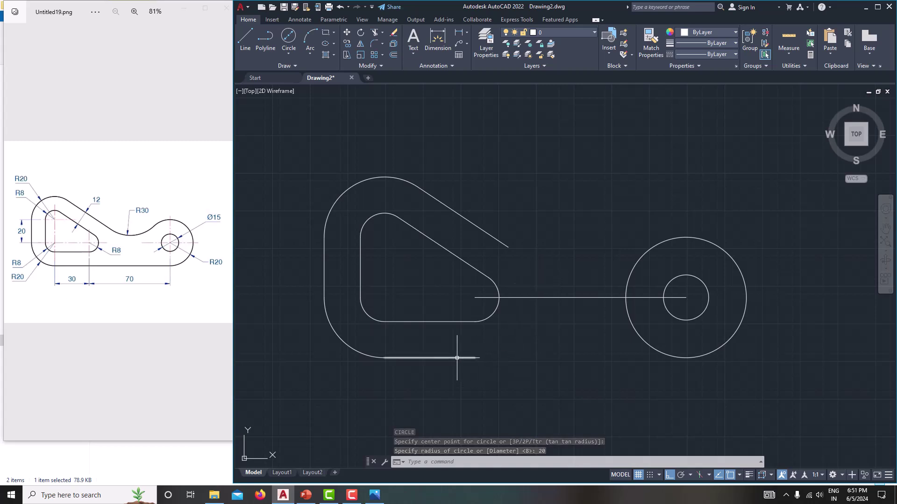
- Extend the plate's bottom outer edge with EX until it meets the R20 circle
type("EX")
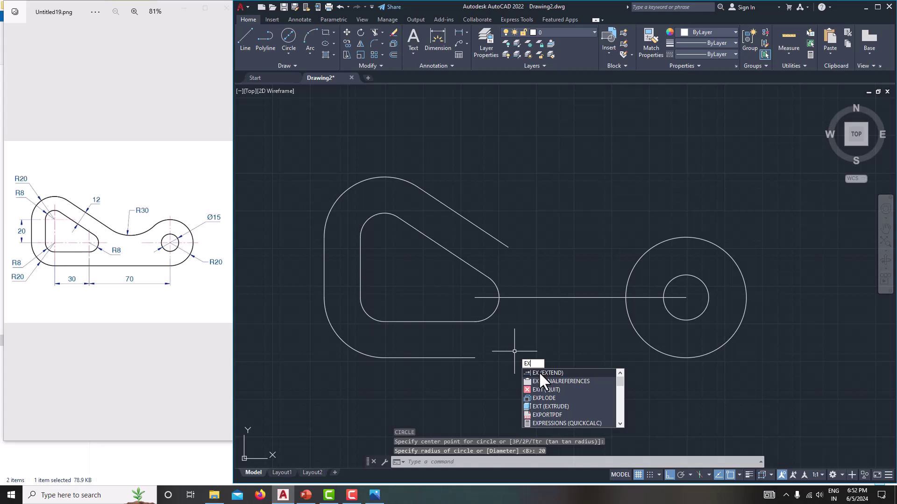
key("Return")
left_click(465, 357)
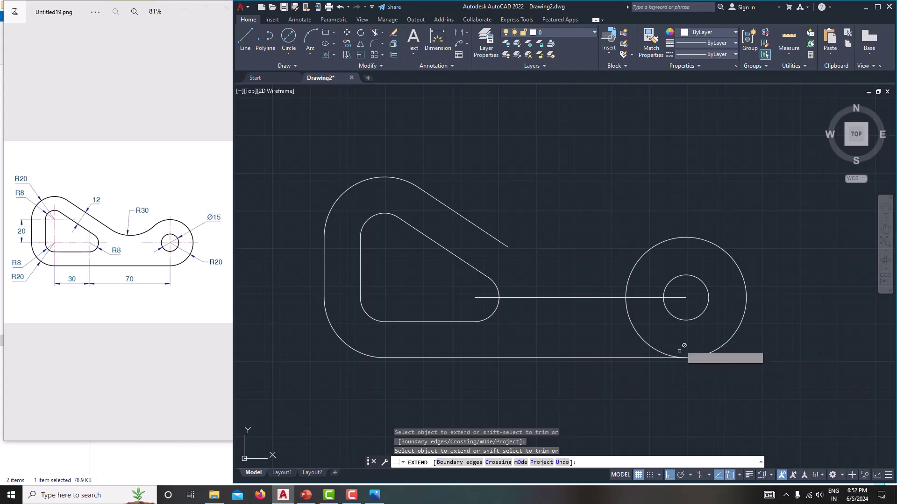
key("Escape")
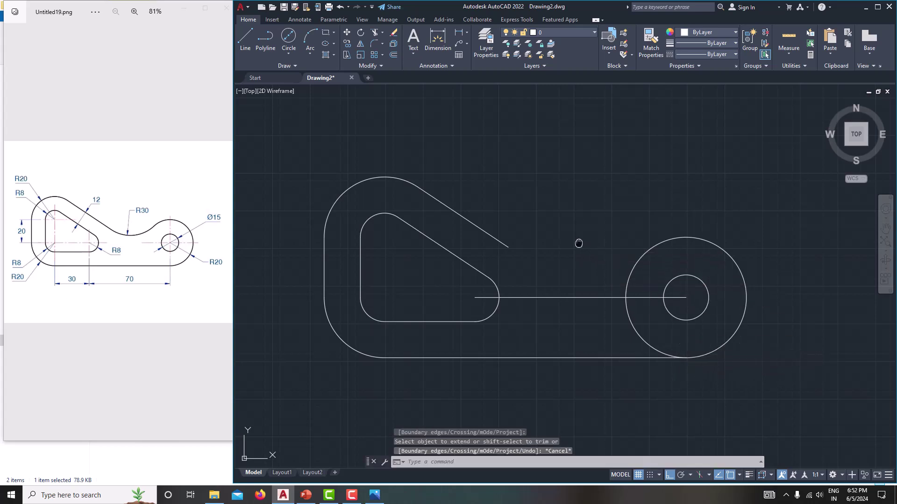
middle_click_drag(578, 243, 549, 241)
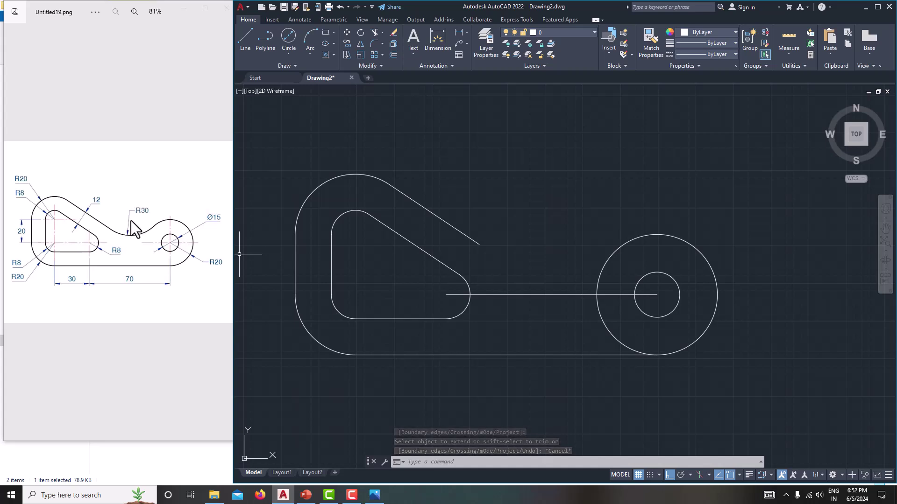
- Fillet the upper slanted edge into the large circle with radius 30
left_click(382, 43)
left_click(388, 59)
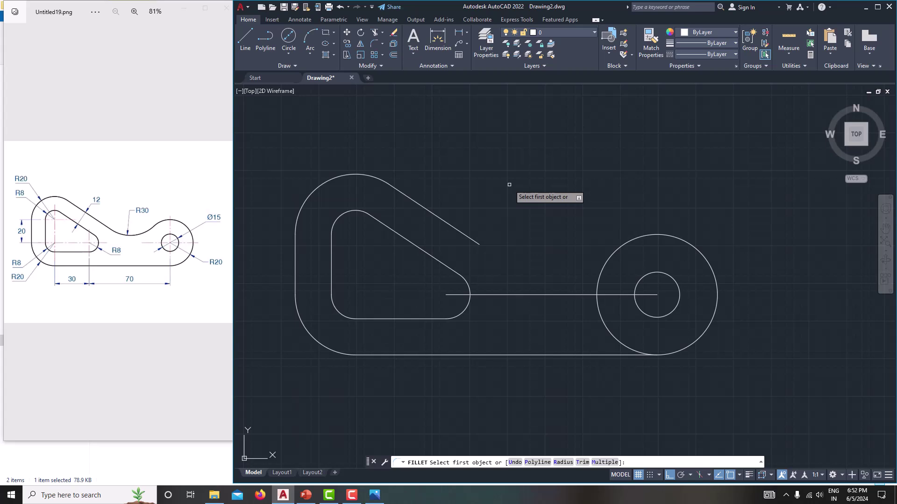
type("r")
key("Return")
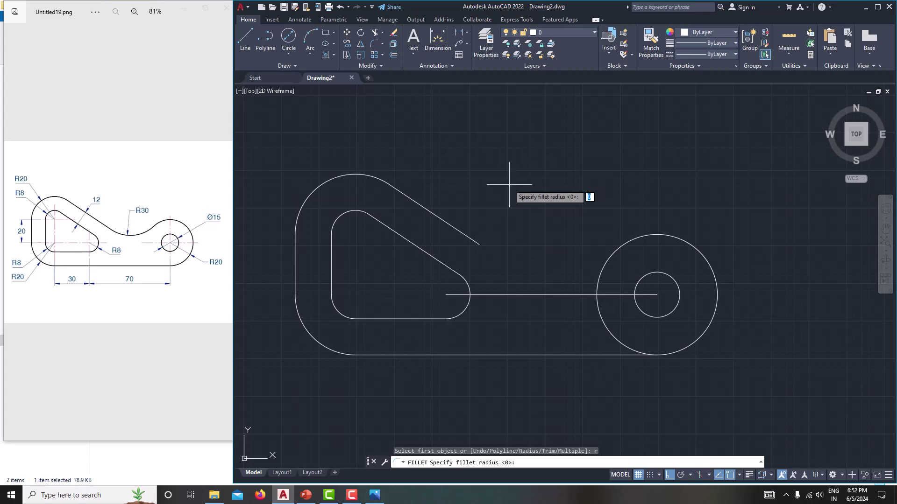
type("30")
key("Return")
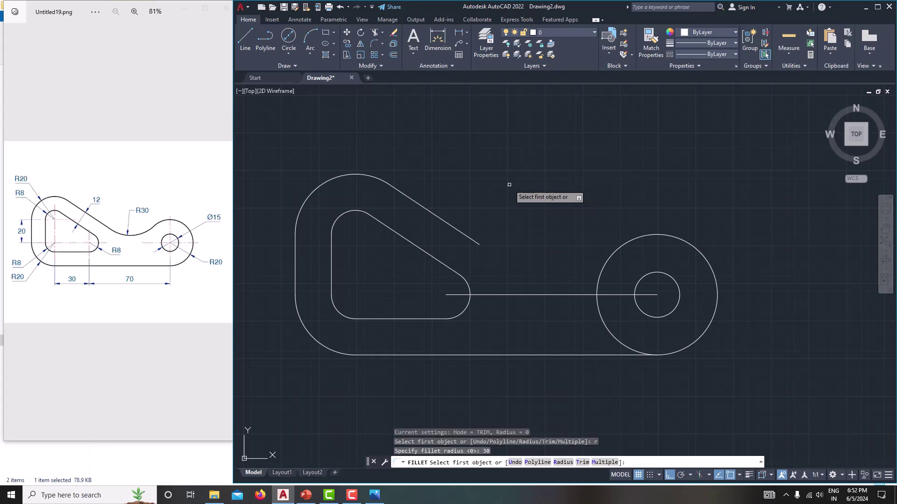
left_click(474, 242)
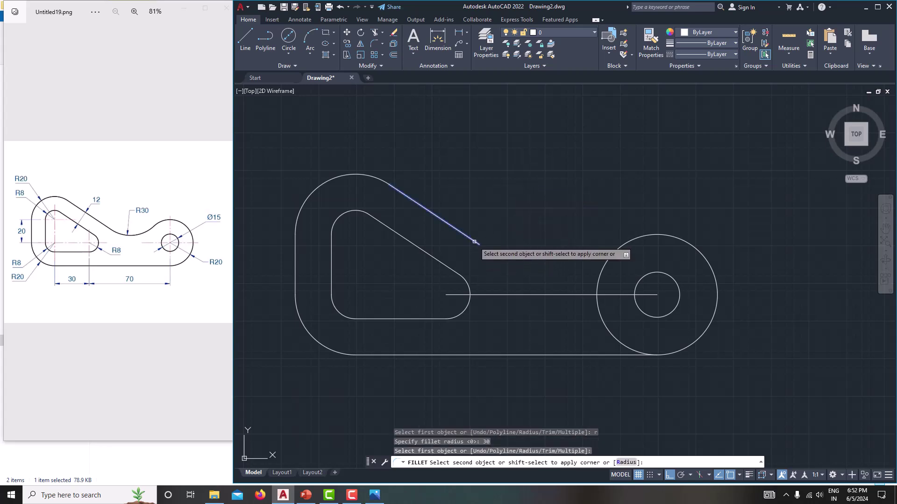
left_click(619, 247)
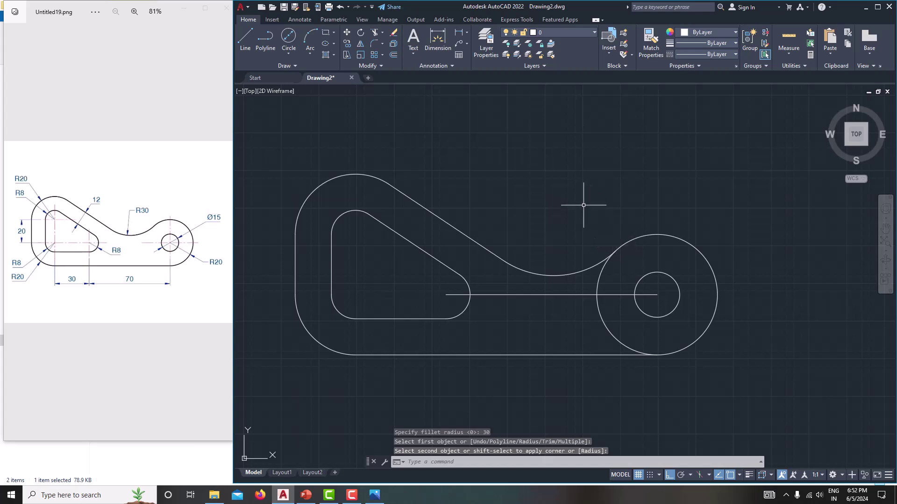
mouse_move(583, 205)
middle_mouse_down()
mouse_move(570, 200)
mouse_move(593, 194)
middle_mouse_up()
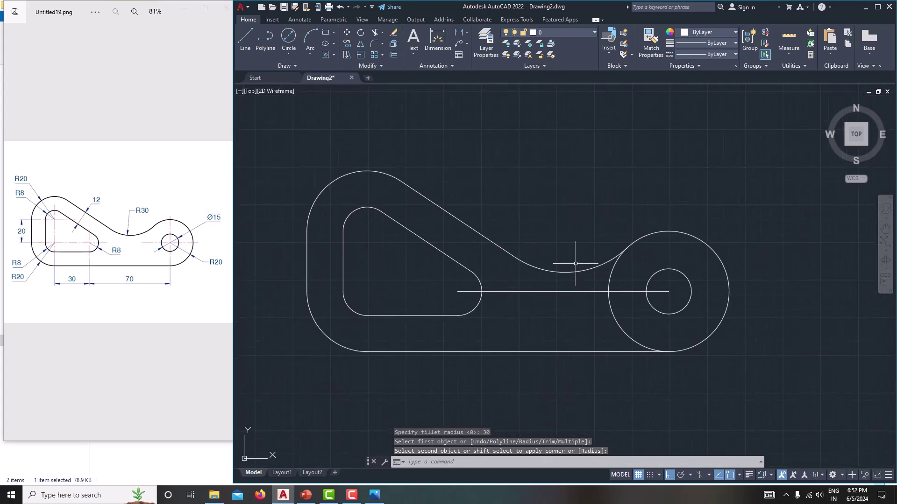
key("Escape")
middle_click_drag(566, 244, 551, 237)
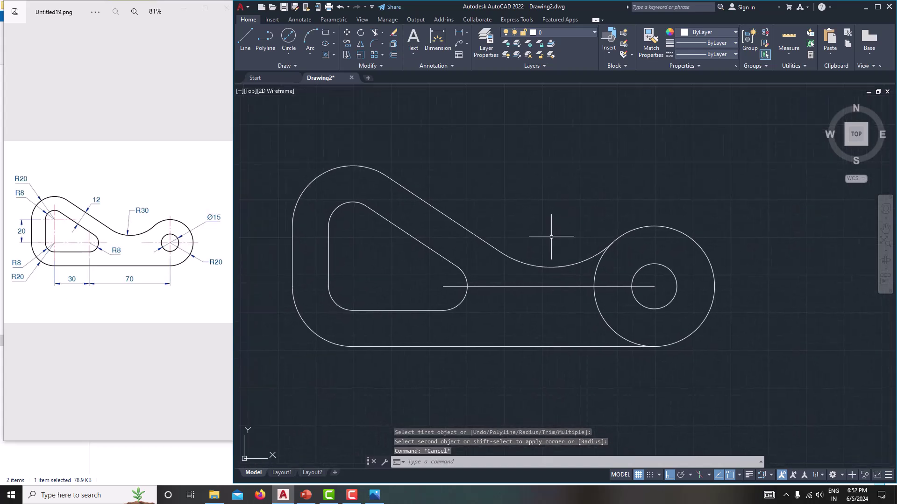
- Erase the horizontal centre line and trim the R20 circle's arc inside the outline
left_click(549, 286)
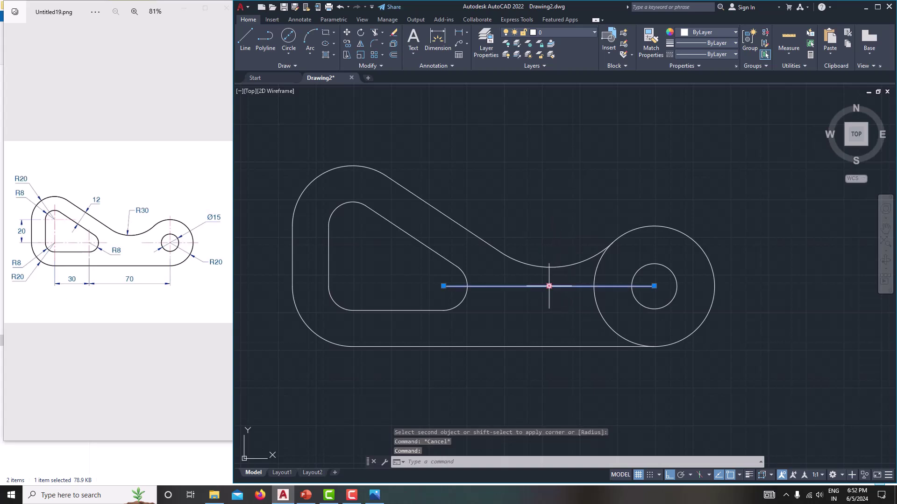
key("Delete")
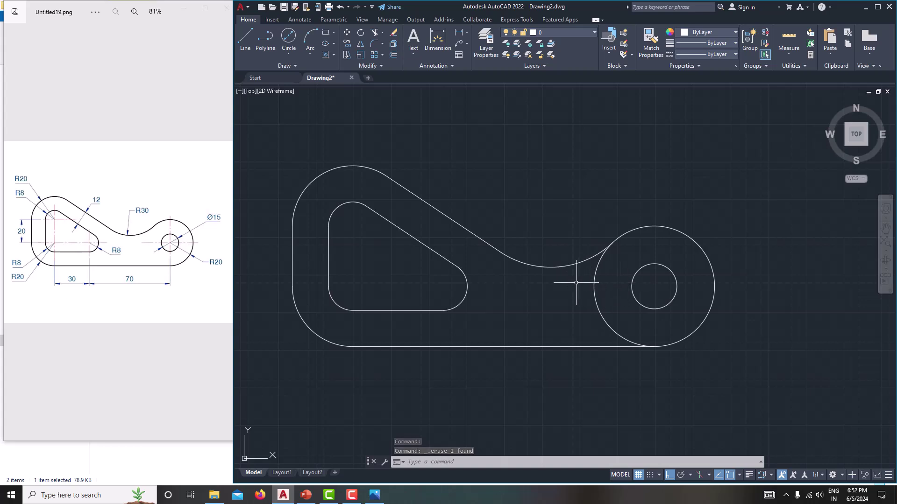
type("tr")
key("Return")
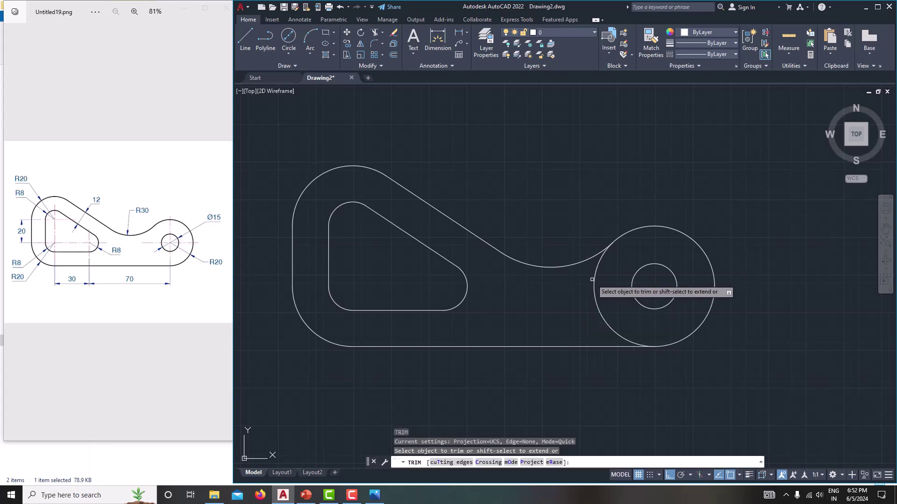
left_click(593, 279)
middle_click_drag(567, 295, 595, 290)
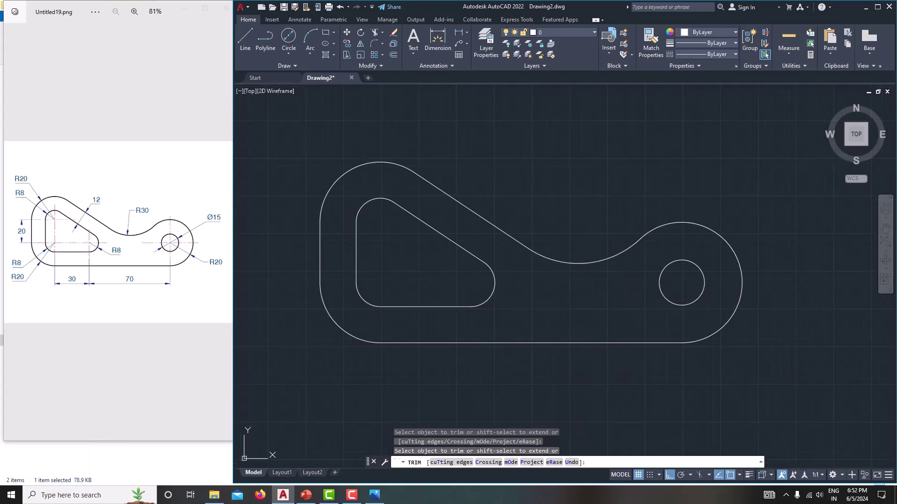
key("Escape")
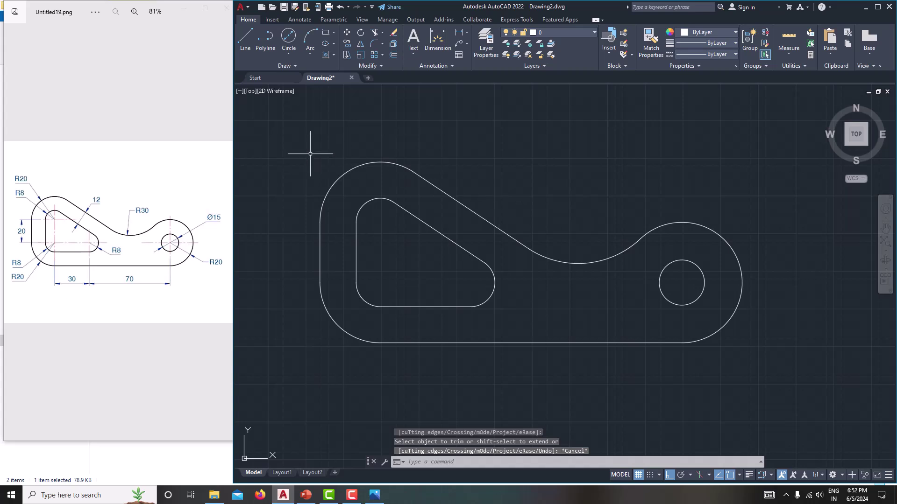
left_click(269, 125)
- Set all plate lines to a 0.35 mm lineweight and turn on lineweight display
left_click(791, 396)
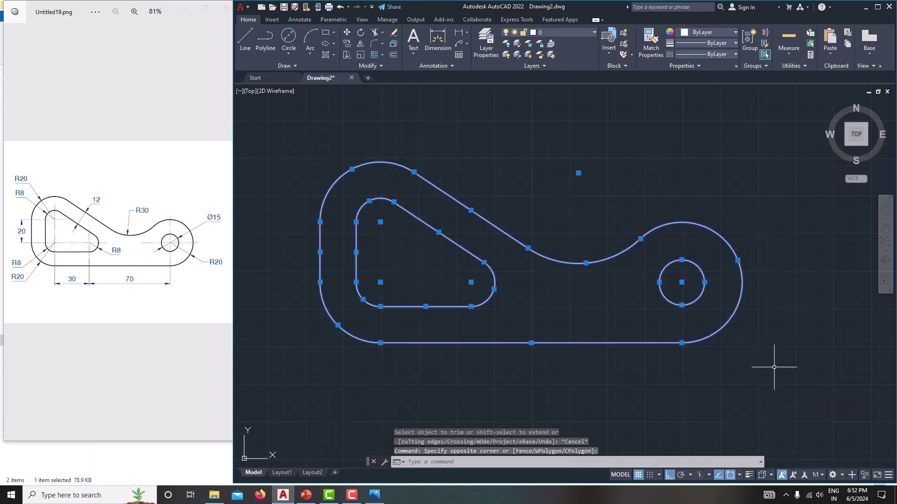
left_click(698, 43)
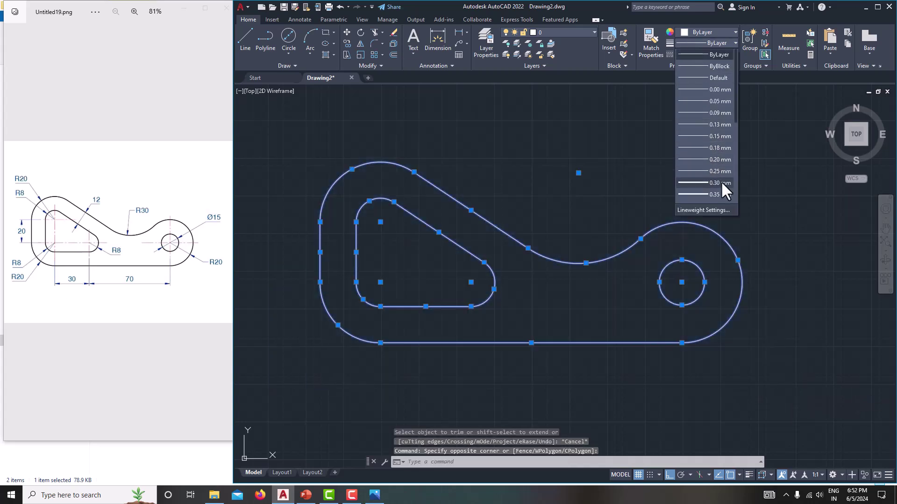
left_click(721, 194)
key("Escape")
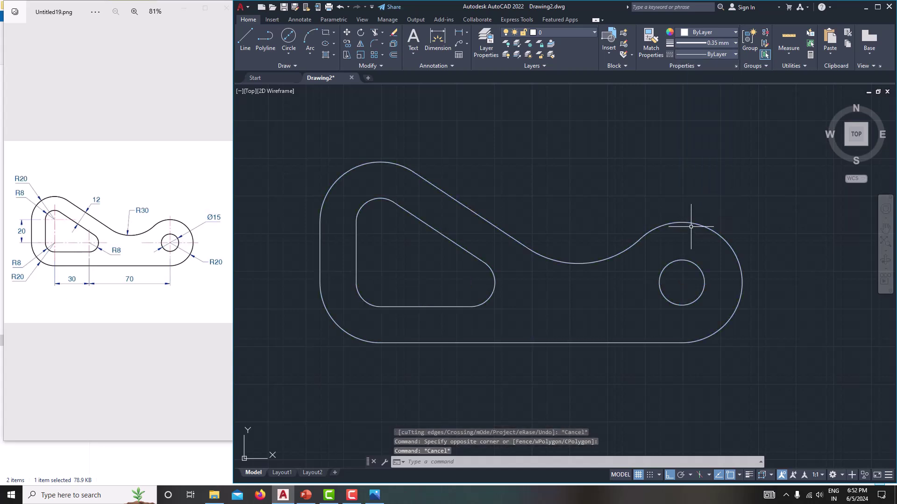
left_click(749, 475)
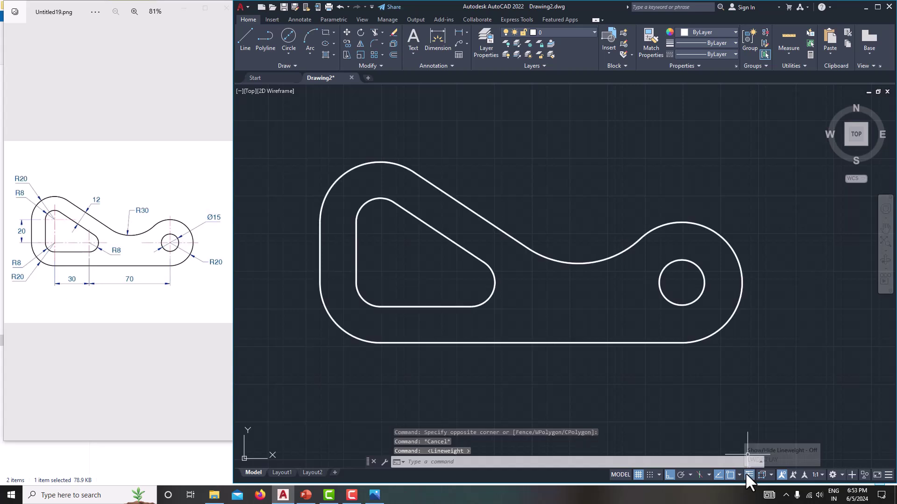
middle_click_drag(615, 252, 649, 238)
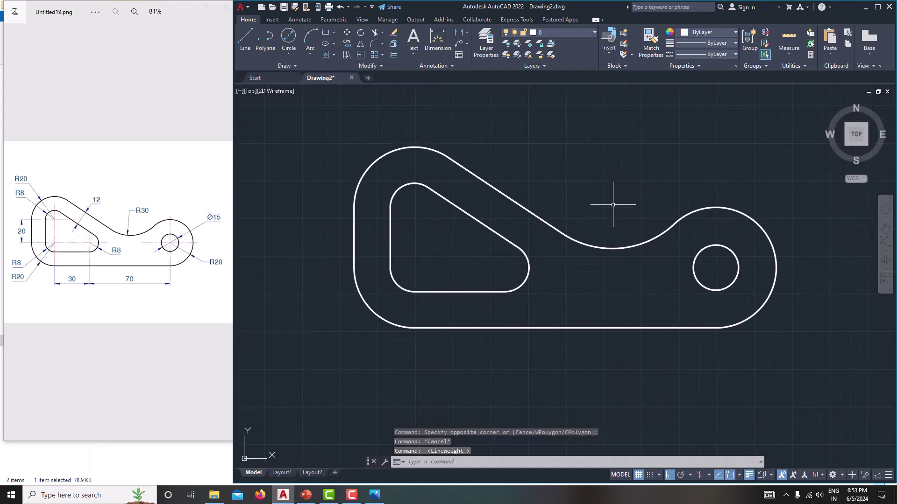
key("Escape")
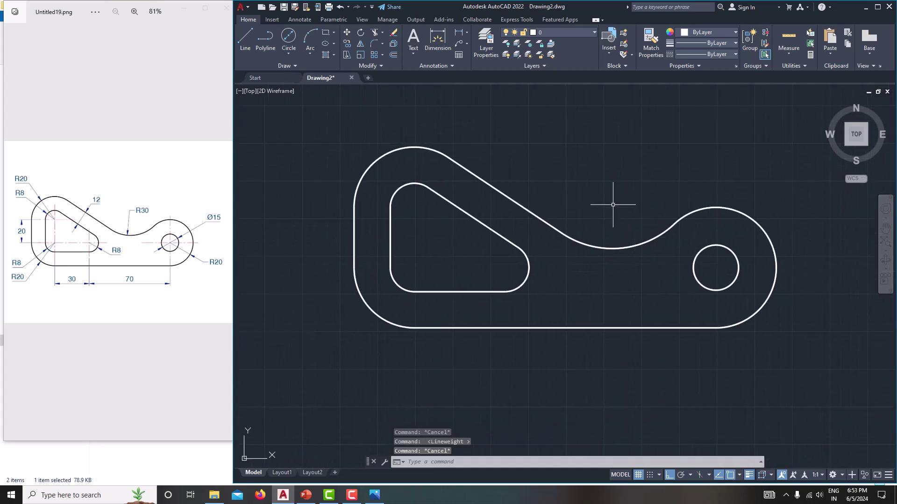
- Place centre marks on the top-left, lower-left and lower-right arcs and the Ø15 hole
key("Return")
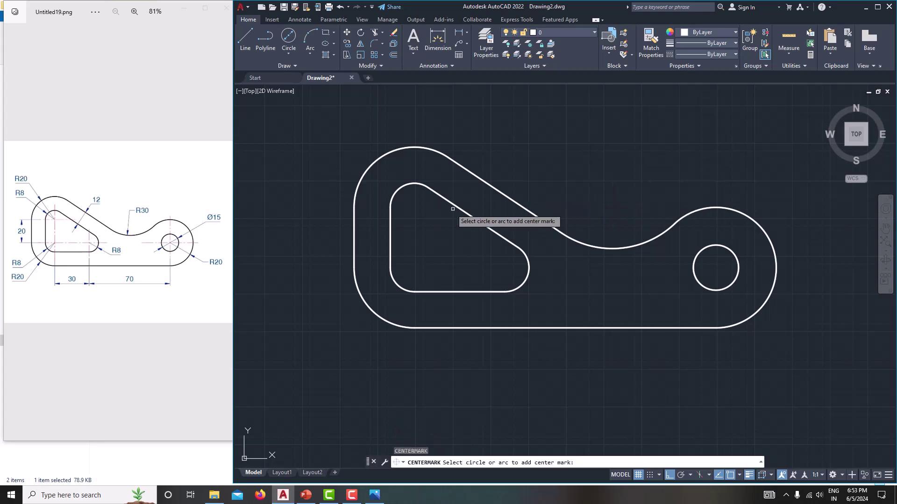
left_click(427, 185)
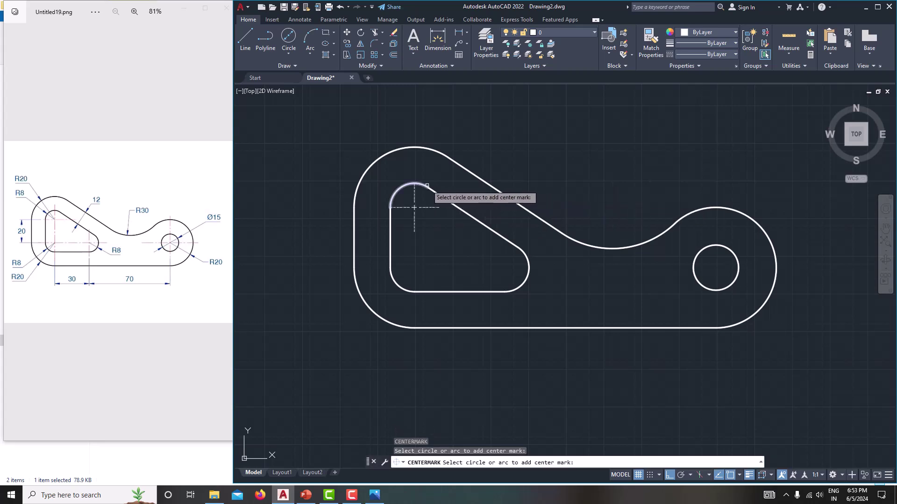
left_click(396, 282)
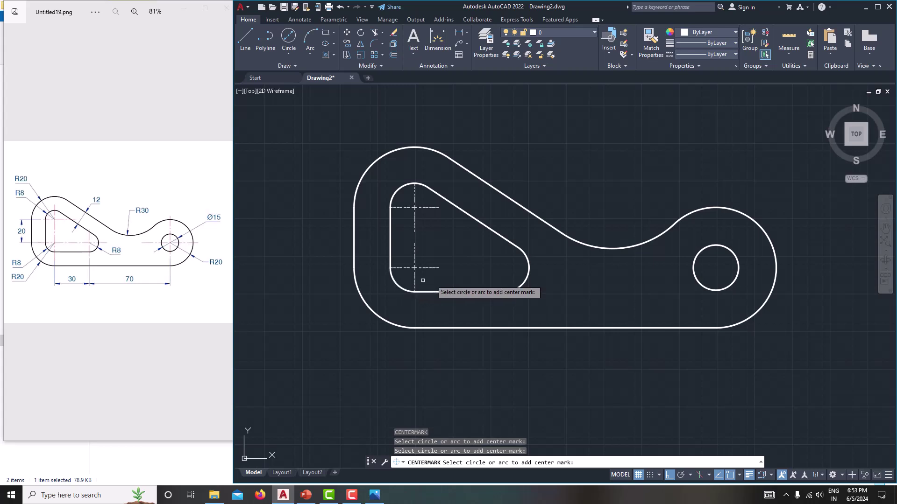
left_click(531, 265)
left_click(720, 247)
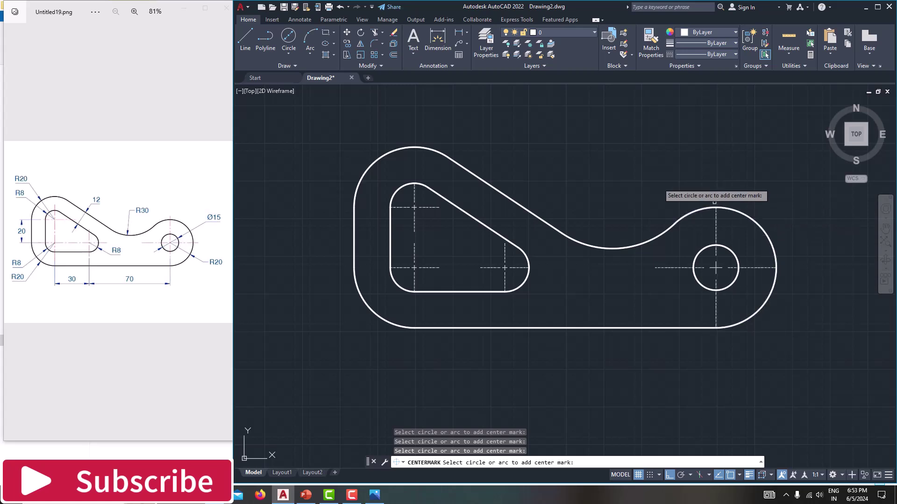
key("Escape")
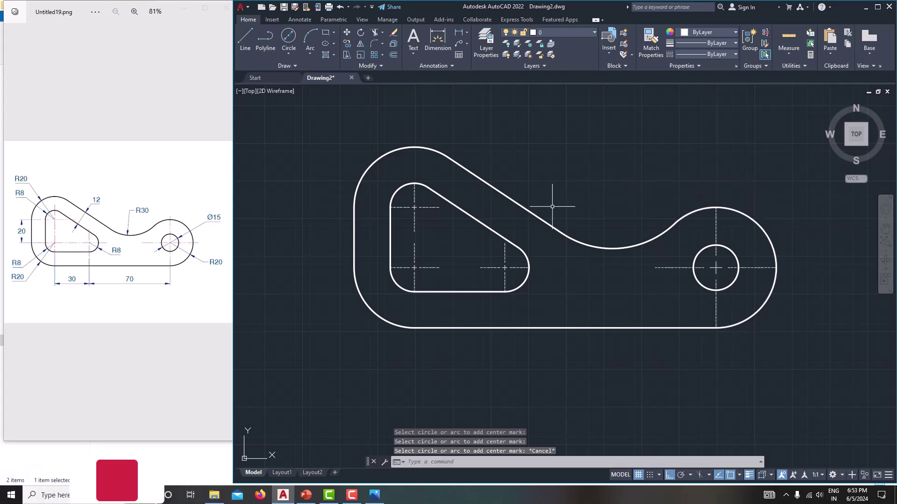
- Select all four centre marks
left_click(429, 206)
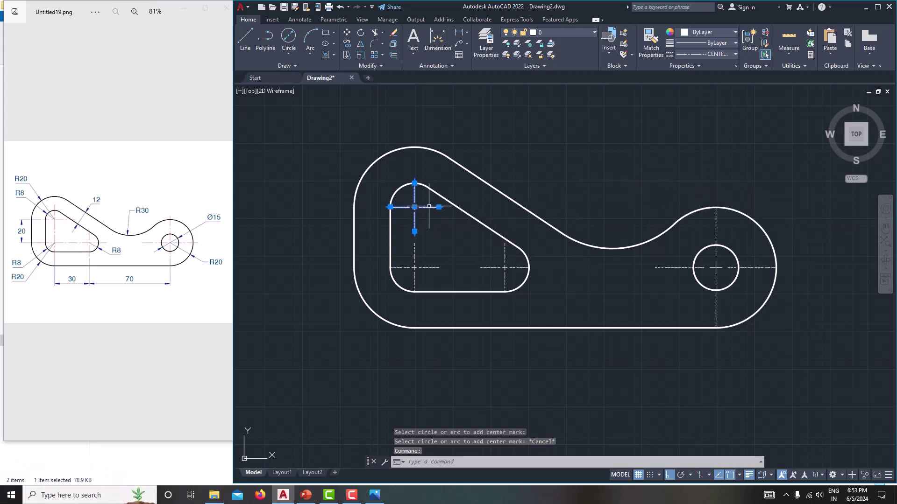
left_click(425, 268)
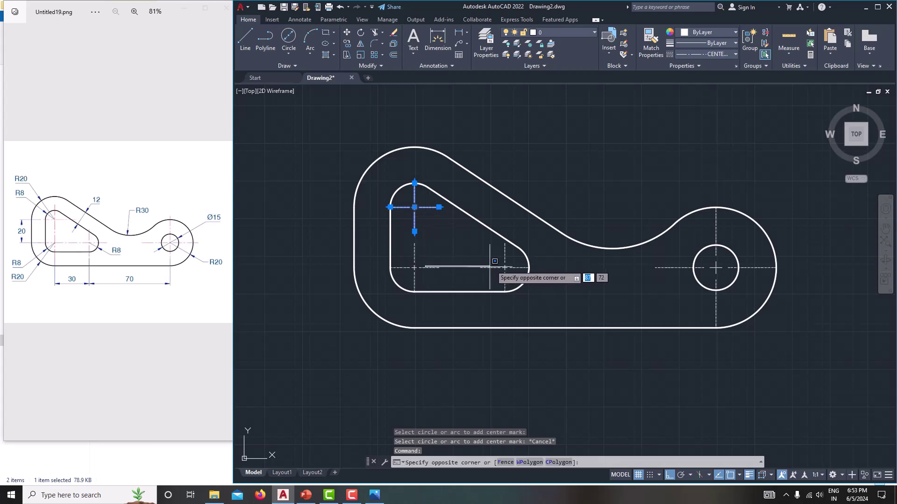
left_click(501, 272)
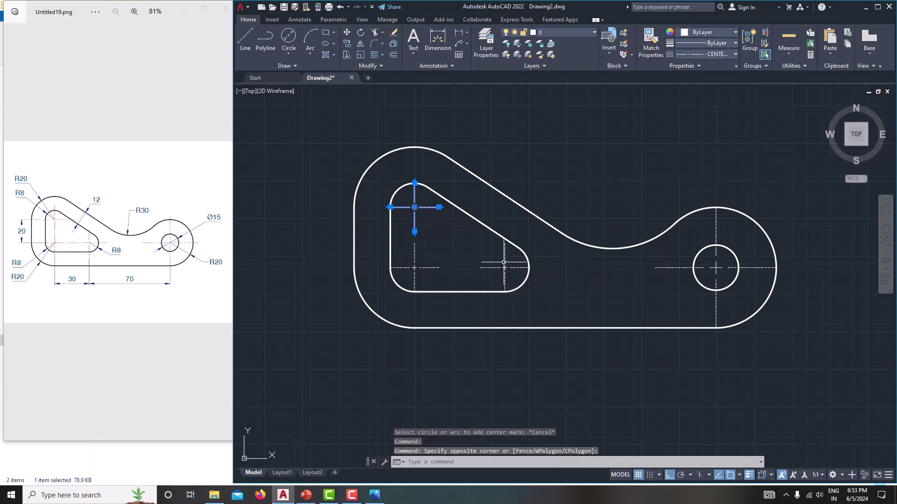
left_click(504, 262)
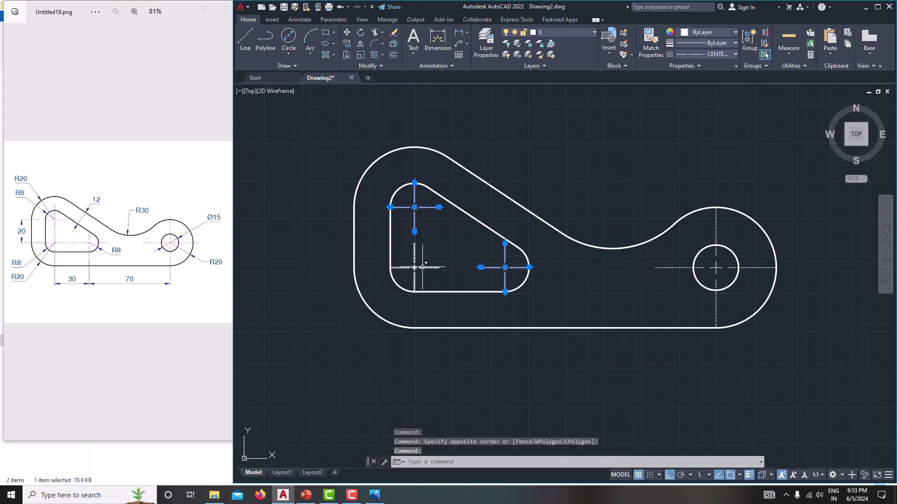
left_click(420, 268)
left_click(676, 268)
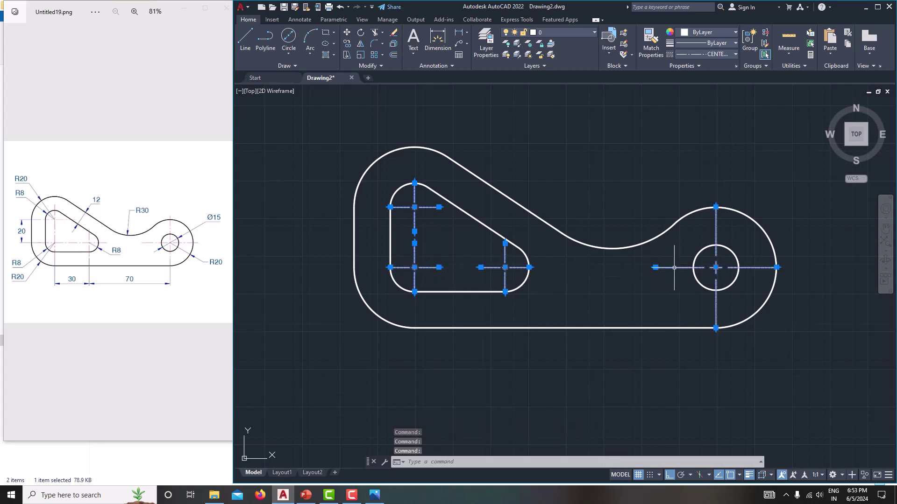
- Set the centre marks' left, right, top and bottom extensions to 3 in Properties
right_click(506, 262)
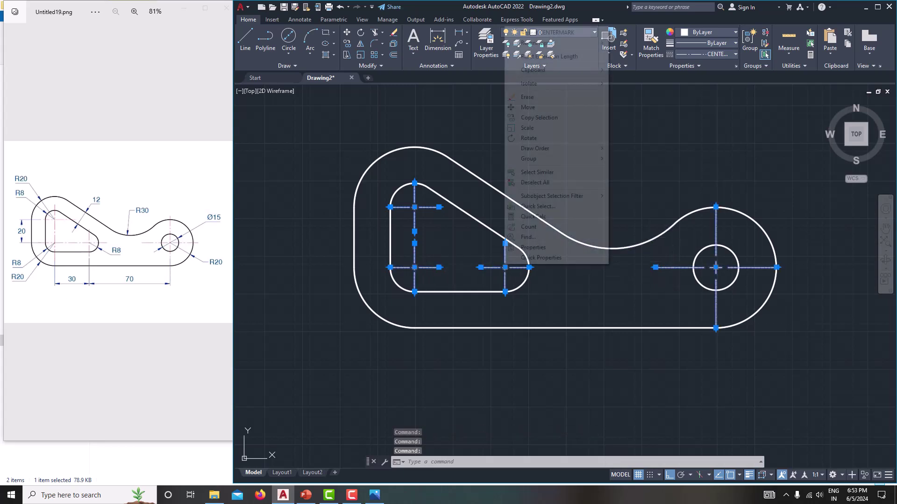
left_click(523, 250)
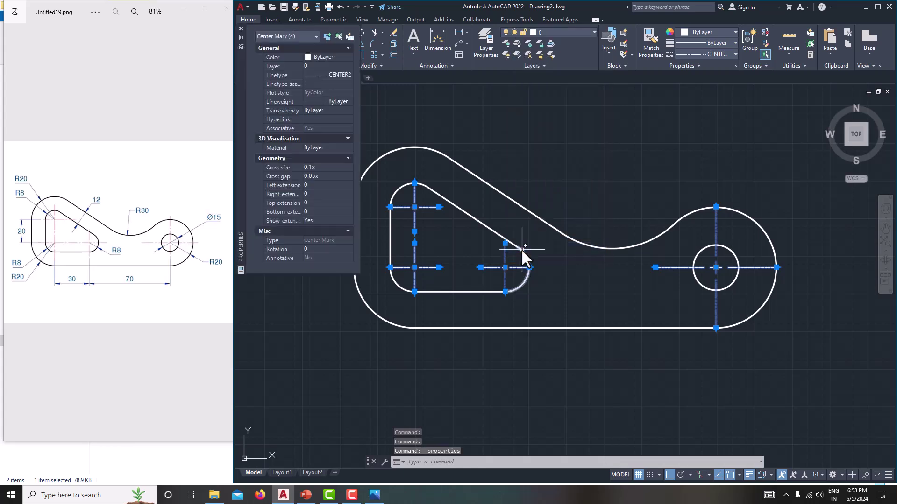
left_click(314, 185)
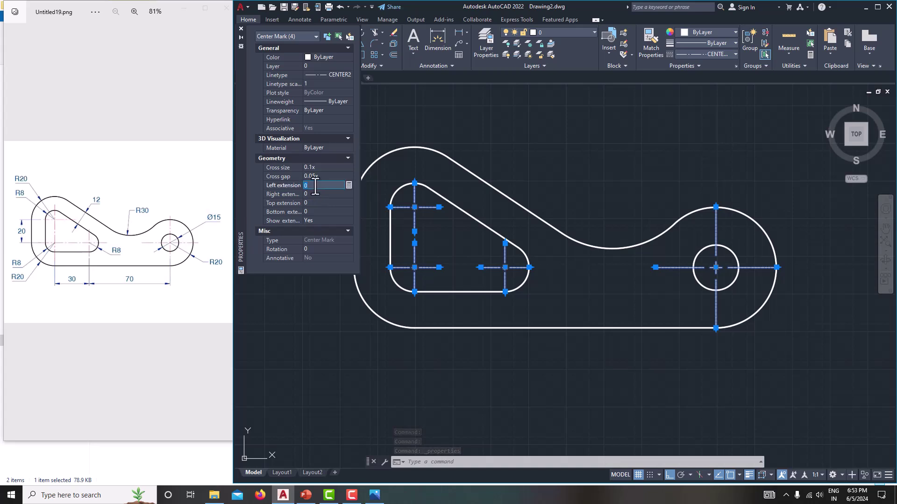
type("3")
left_click(313, 193)
type("3")
left_click(313, 202)
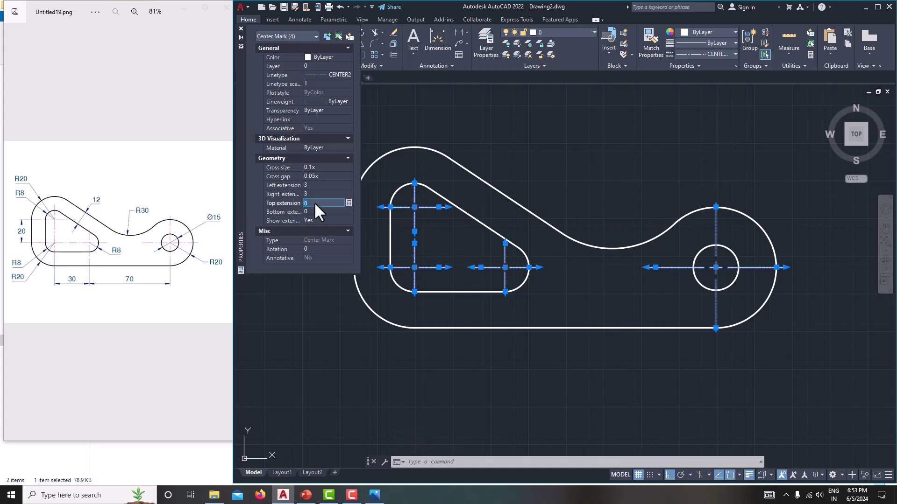
type("3")
left_click(315, 208)
type("3")
left_click(317, 193)
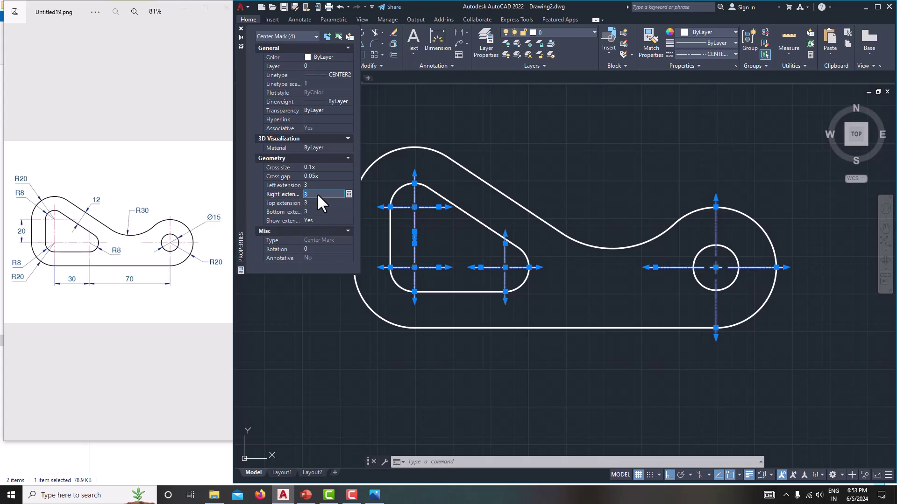
- Give the centre marks a linetype scale of 10 and close the palette
left_click(314, 83)
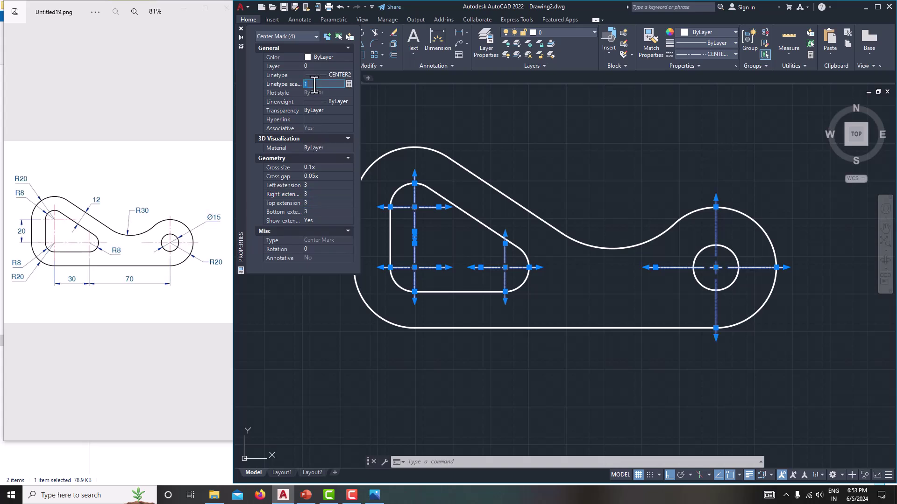
type("10")
left_click(318, 98)
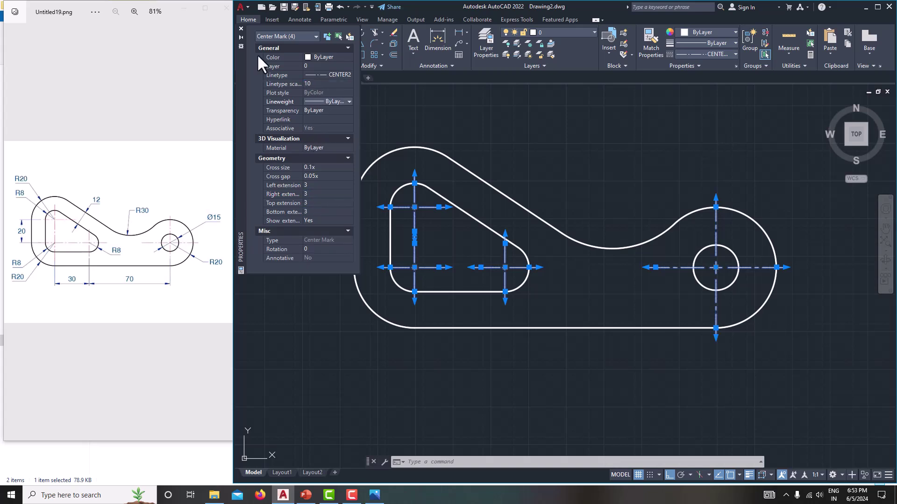
left_click(240, 27)
key("Escape")
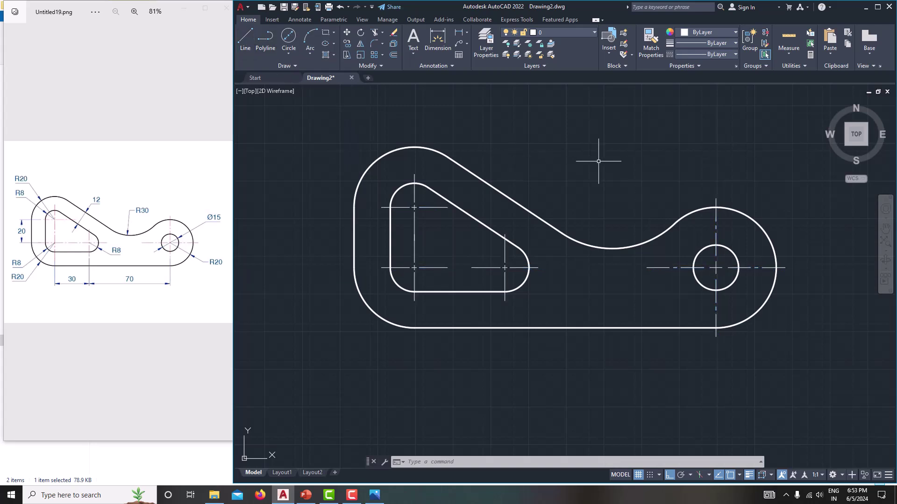
mouse_move(596, 156)
middle_mouse_down()
mouse_move(592, 174)
mouse_move(560, 178)
middle_mouse_up()
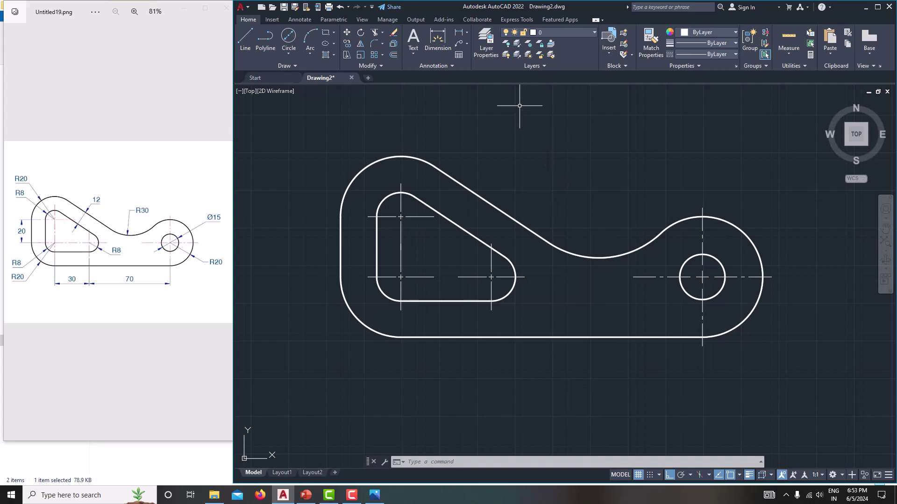
- Dimension the 30 distance between the lower-left and lower-right arc centres below the plate
left_click(466, 32)
left_click(466, 46)
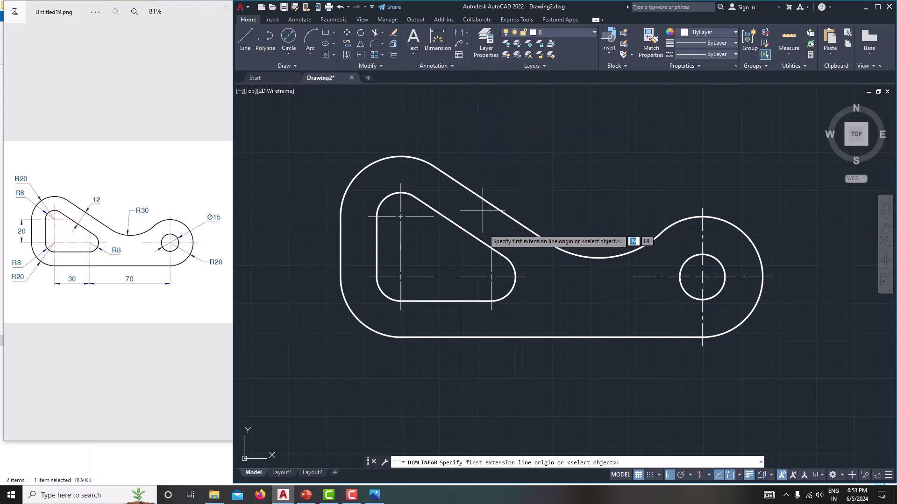
left_click(400, 310)
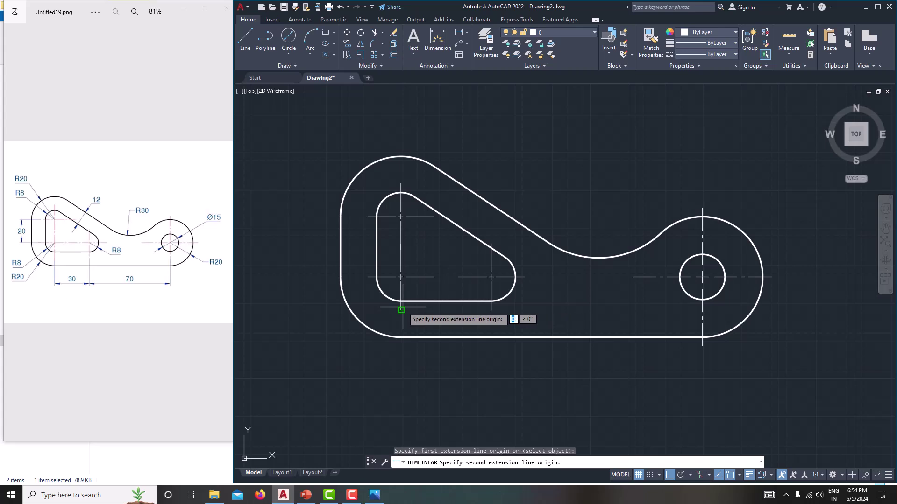
left_click(491, 310)
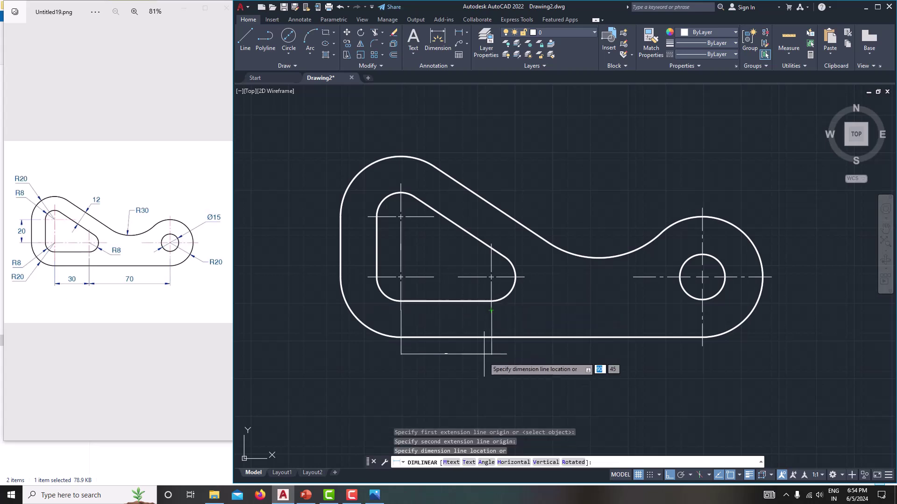
left_click(483, 365)
scroll(438, 375, "up", 6)
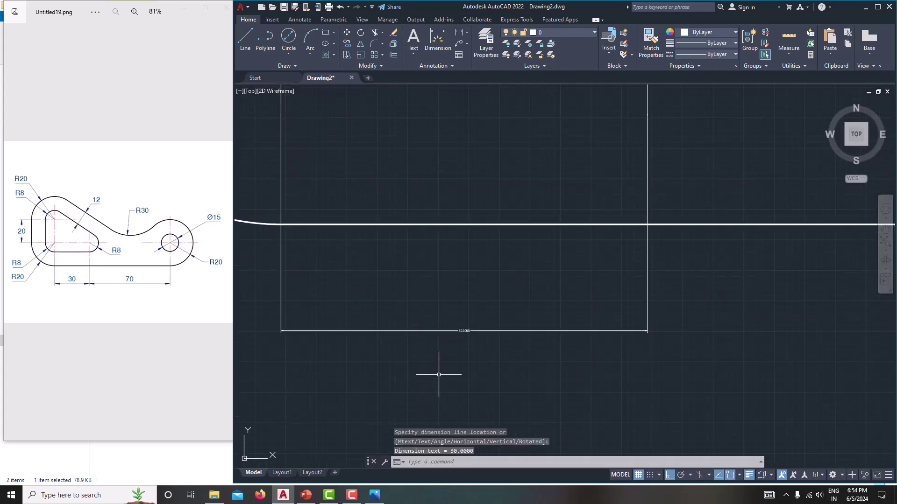
scroll(493, 322, "up", 3)
scroll(495, 317, "down", 7)
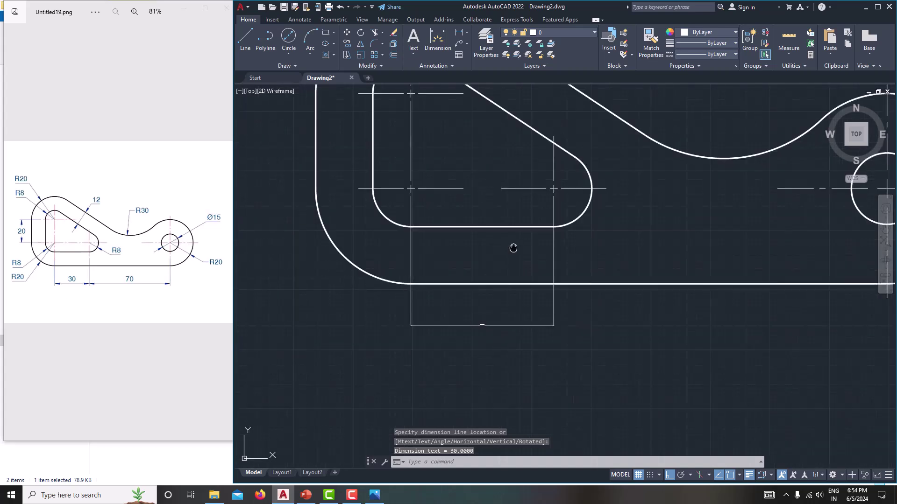
middle_click_drag(512, 248, 517, 255)
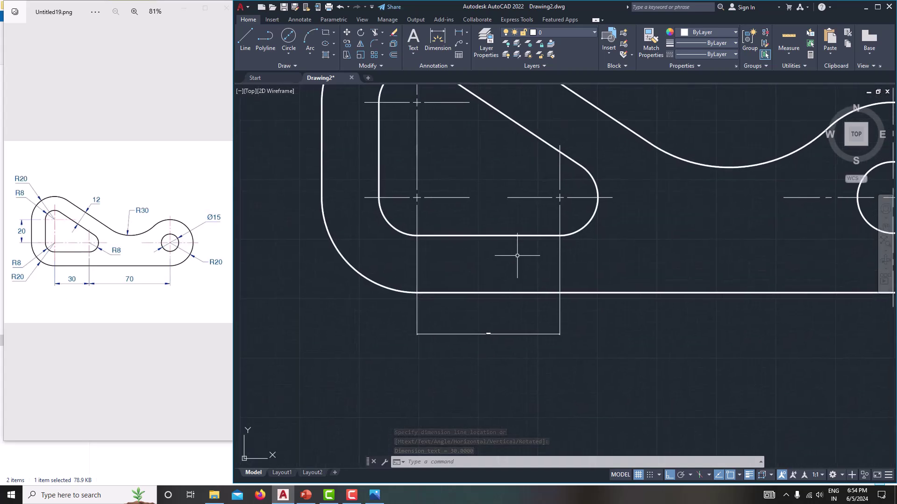
- Modify the Standard dimension style: arrow size 3, text height 3, linear precision 0
type("dimsty")
key("Return")
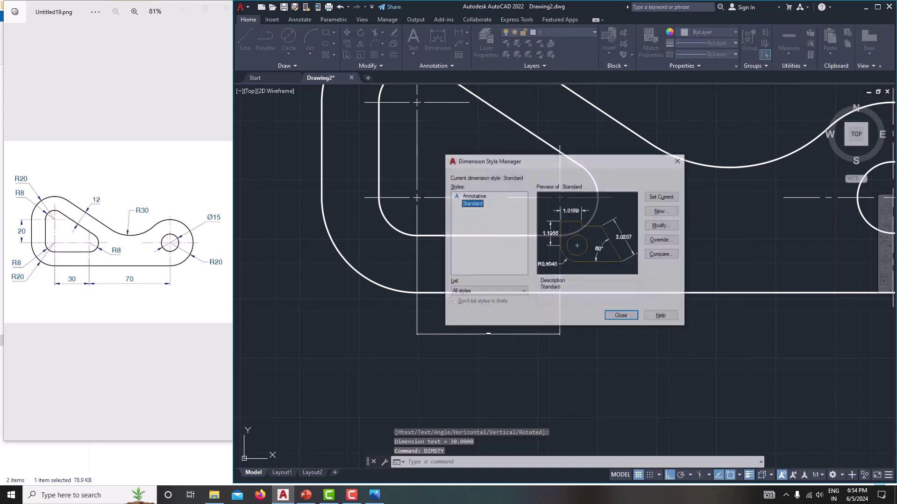
left_click(658, 227)
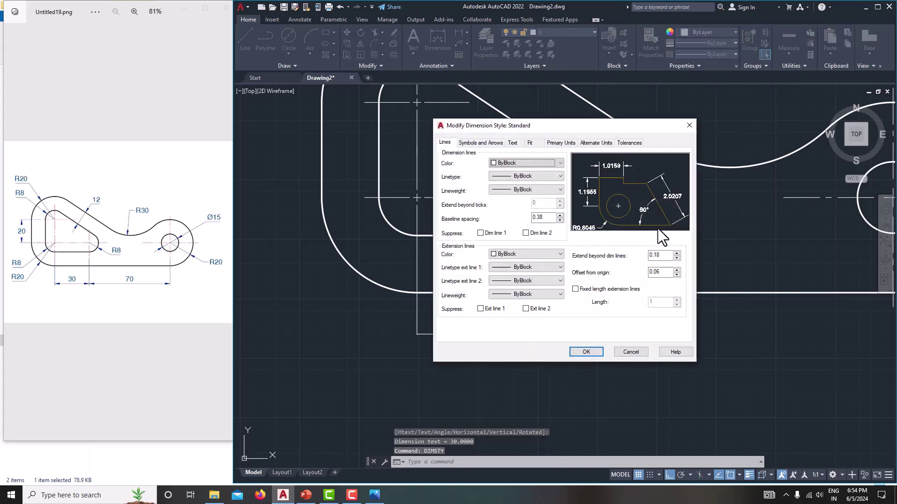
left_click(481, 143)
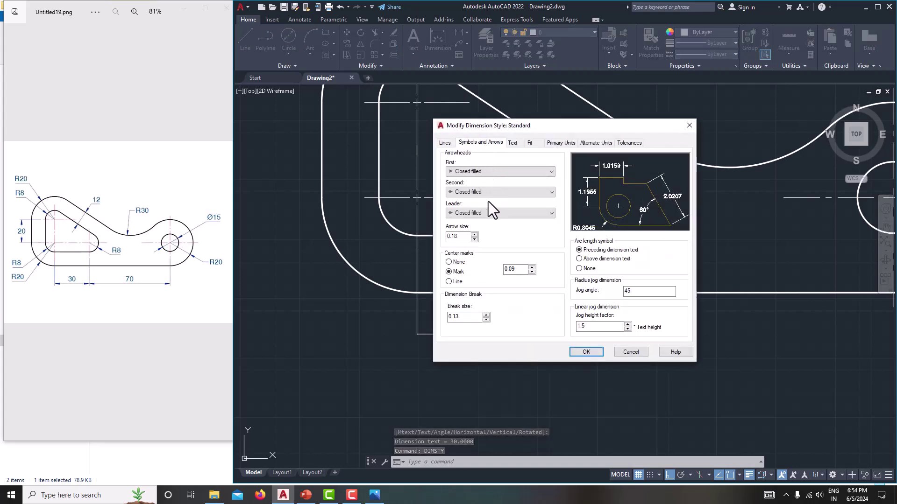
double_click(461, 239)
type("3")
left_click(512, 142)
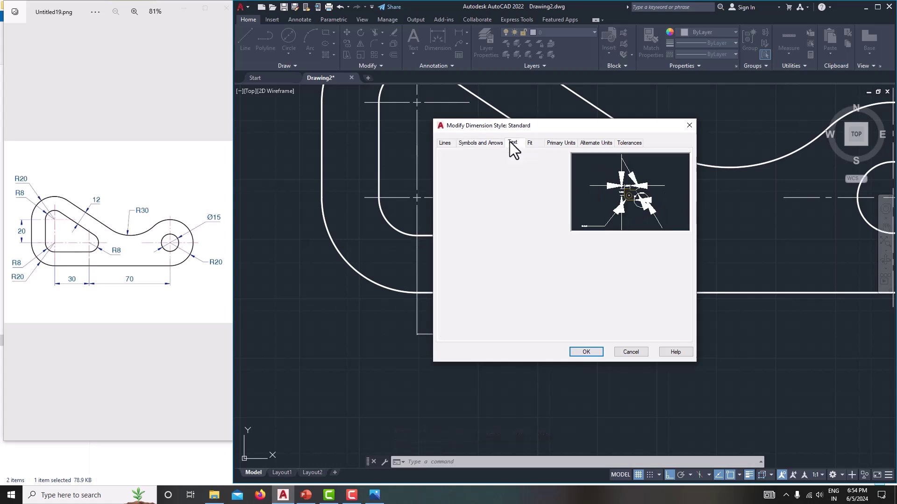
double_click(552, 213)
type("3")
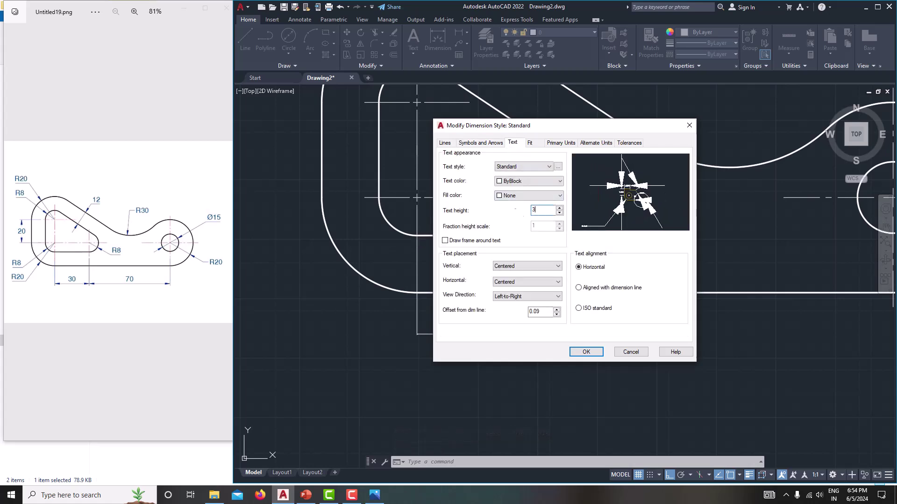
left_click(555, 142)
left_click(528, 176)
left_click(521, 183)
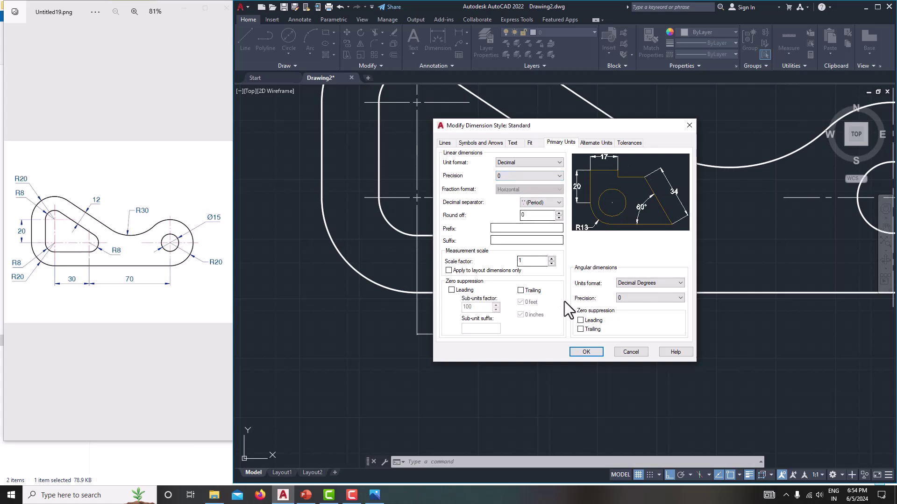
left_click(585, 352)
- Add a 70 linear dimension from the 30 dimension's end to the hole centre
left_click(615, 315)
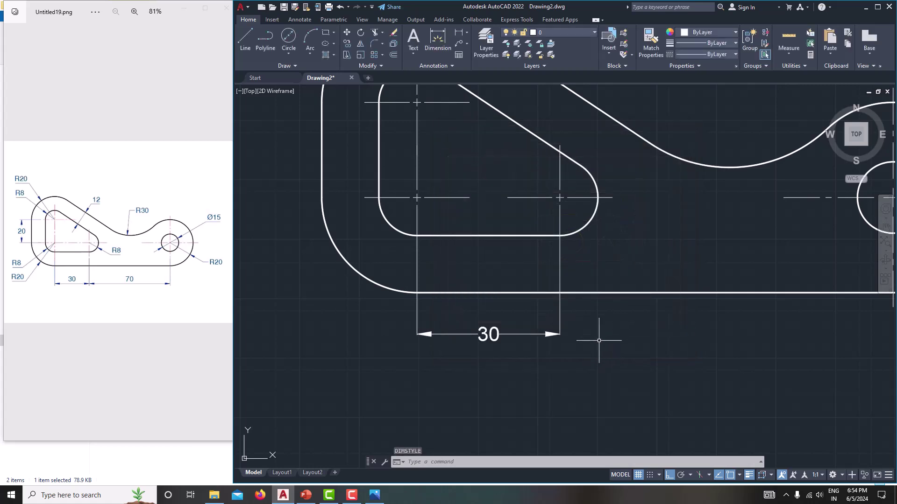
scroll(575, 344, "down", 5)
scroll(523, 338, "up", 5)
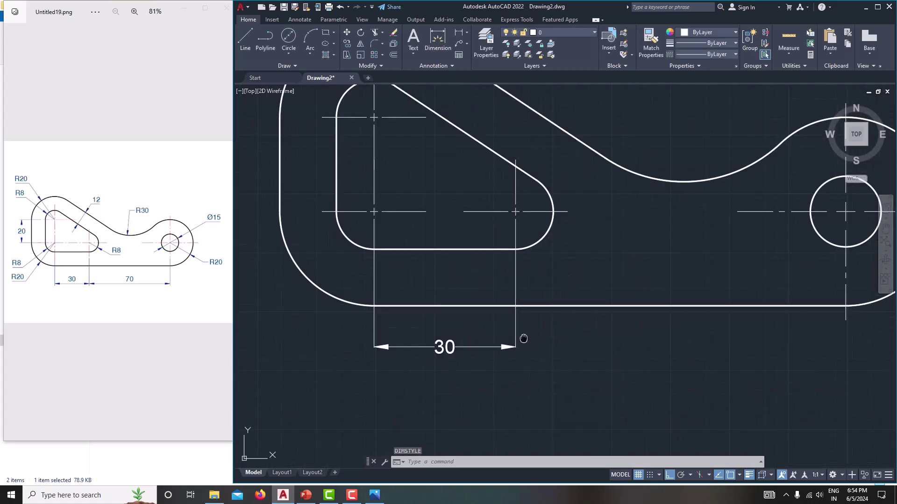
middle_click_drag(524, 339, 517, 353)
scroll(516, 353, "down", 2)
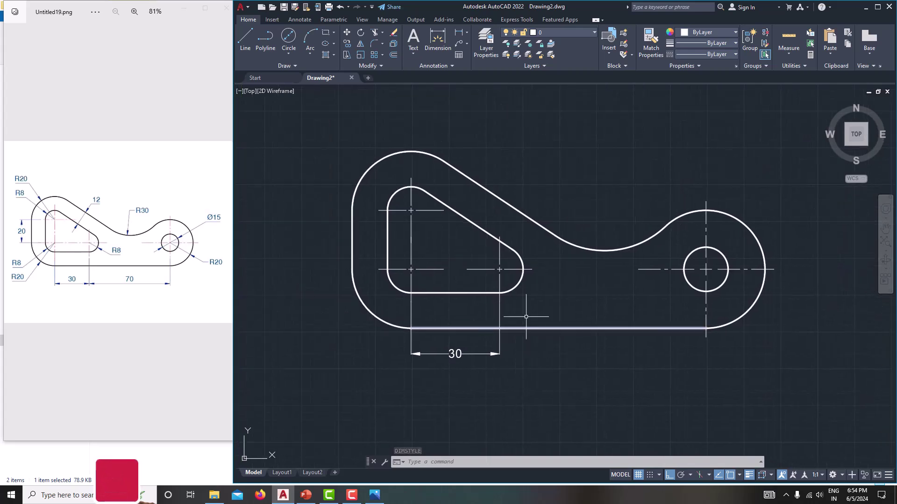
left_click(459, 32)
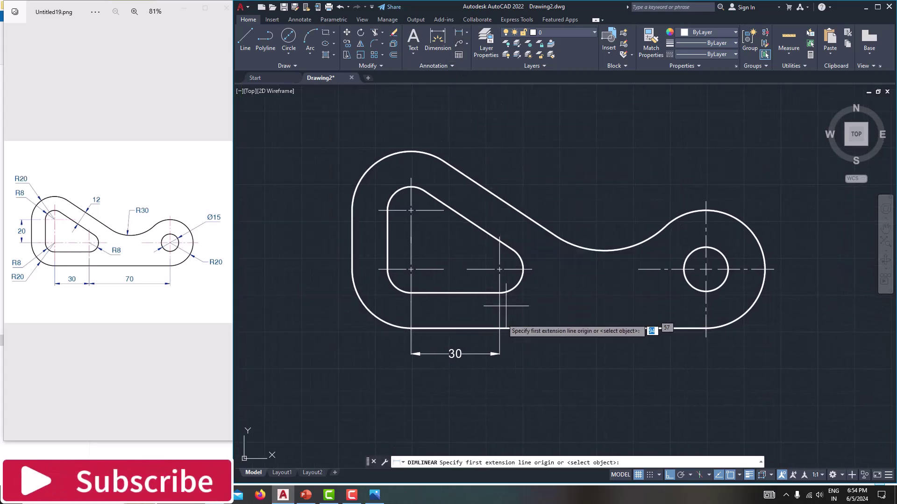
left_click(499, 354)
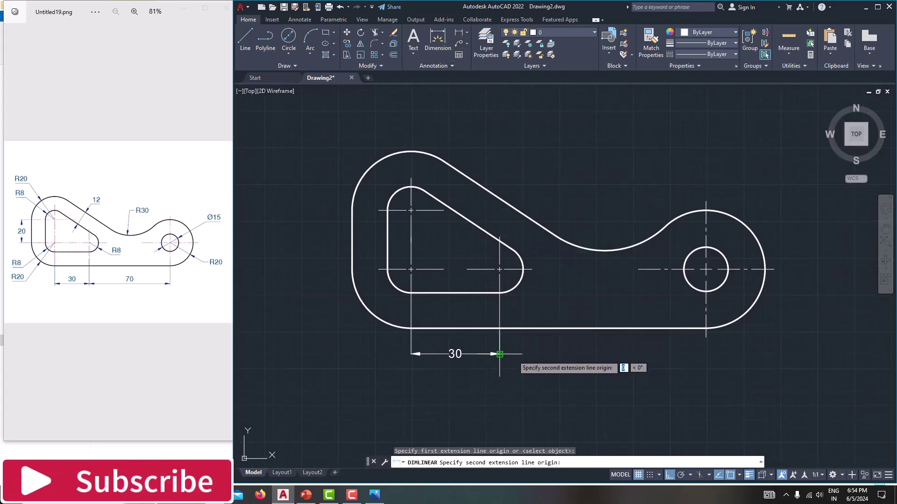
left_click(705, 337)
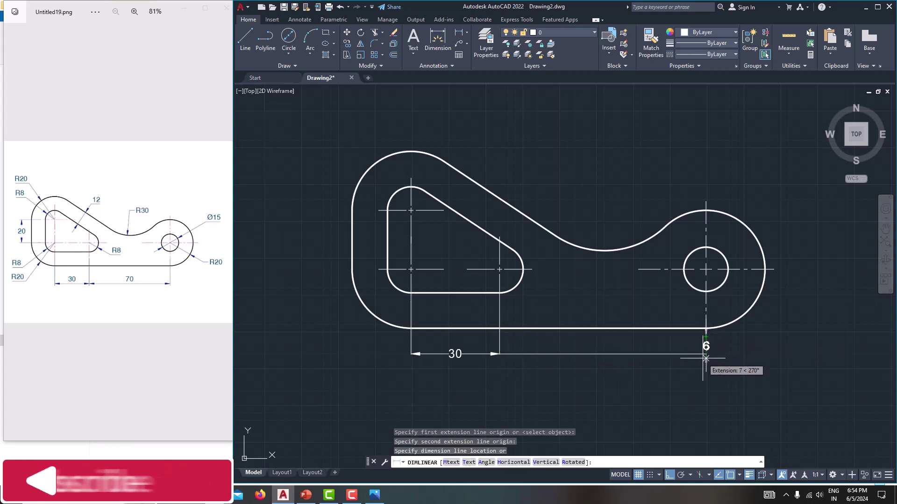
left_click(682, 356)
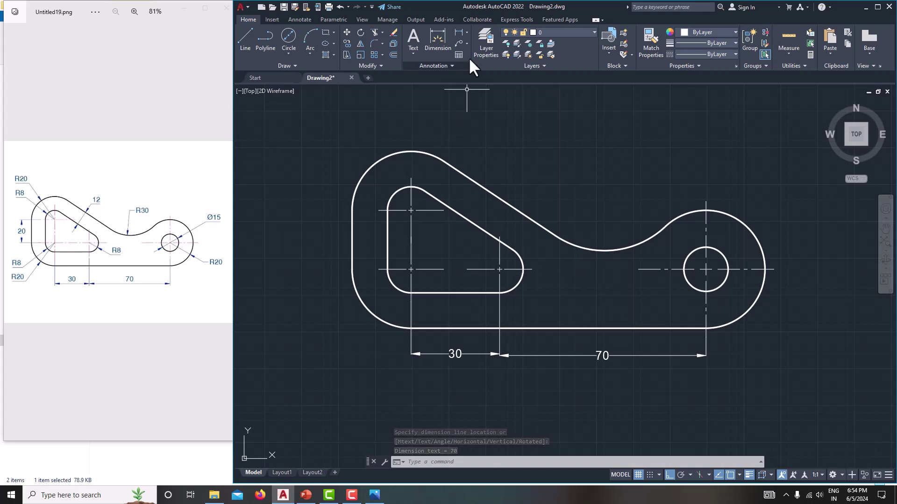
- Add a vertical 20 dimension between the left arc centres, left of the plate
left_click(458, 32)
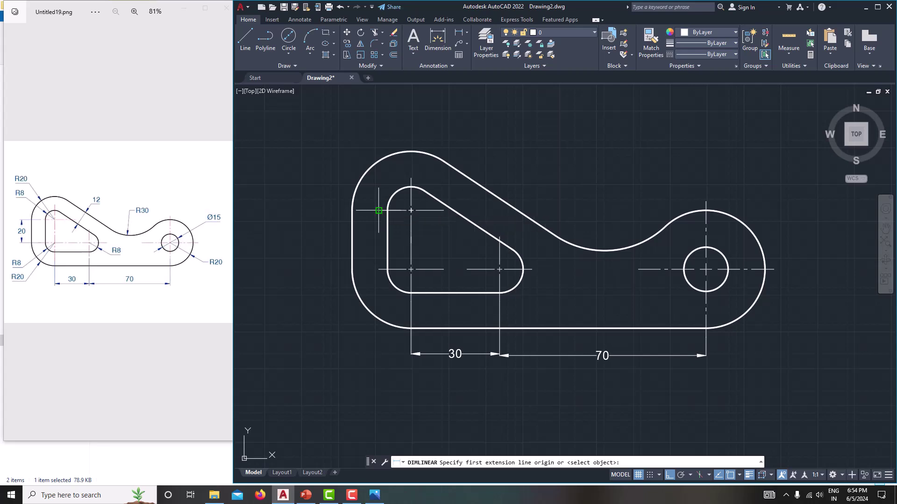
left_click(379, 210)
left_click(378, 270)
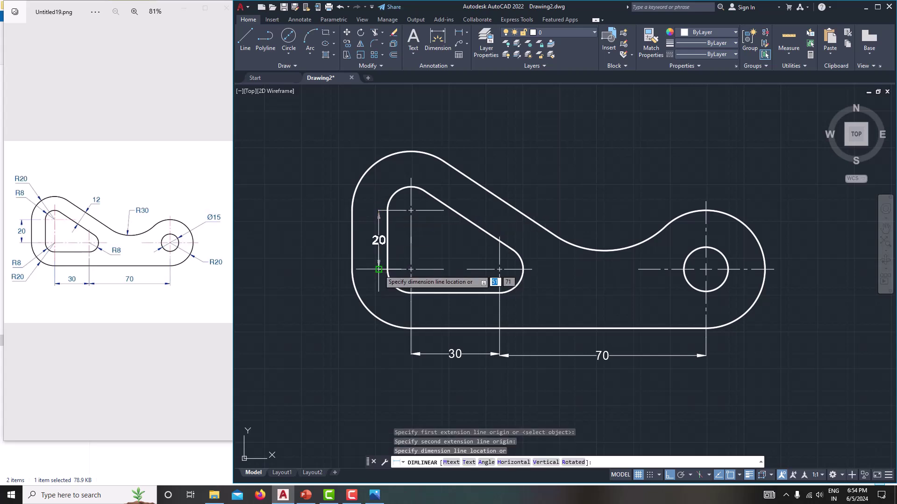
left_click(315, 270)
mouse_move(380, 284)
middle_mouse_down()
mouse_move(408, 280)
mouse_move(392, 305)
middle_mouse_up()
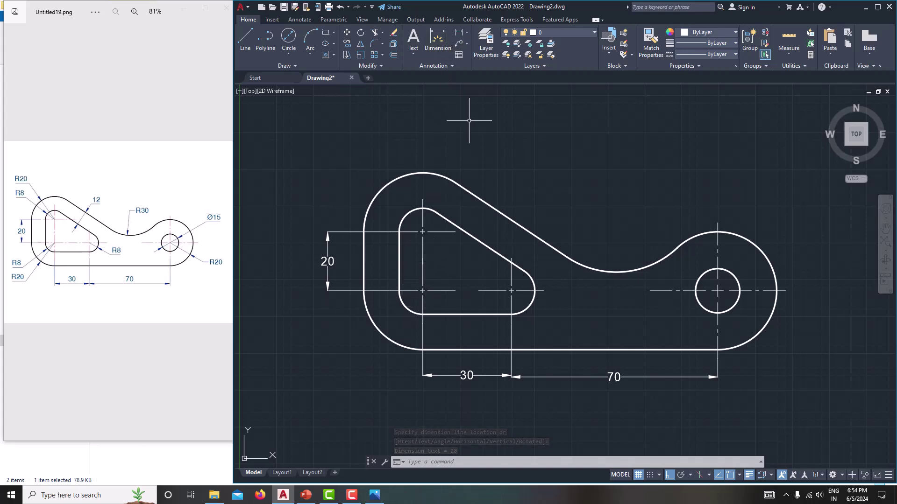
- Start a linear dimension across the slanted band, then cancel it
left_click(459, 33)
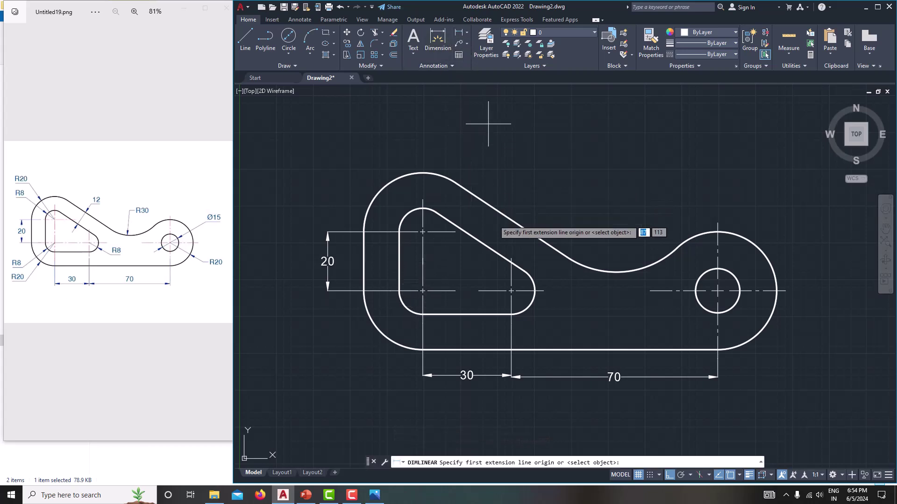
left_click(479, 242)
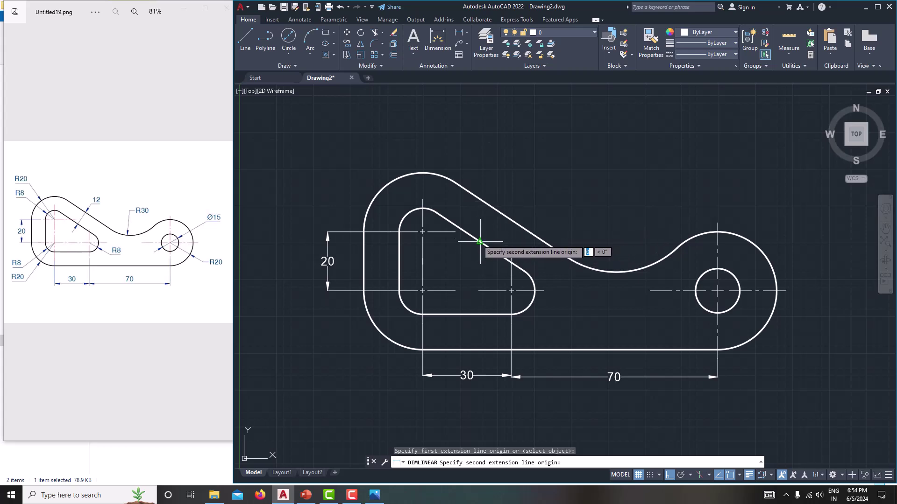
left_click(511, 219)
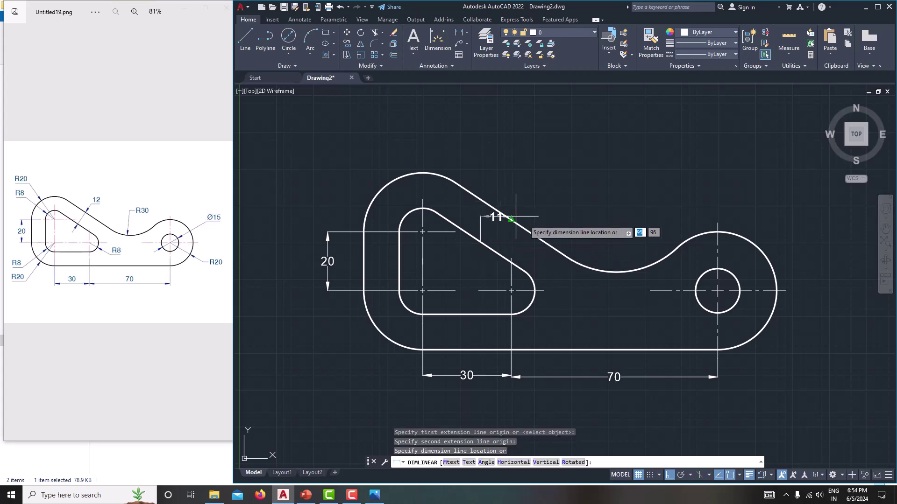
key("Escape")
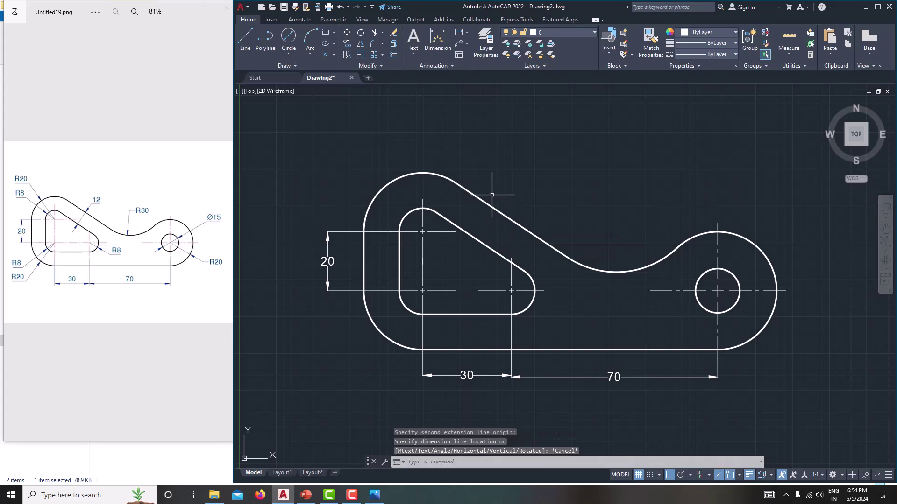
left_click(466, 32)
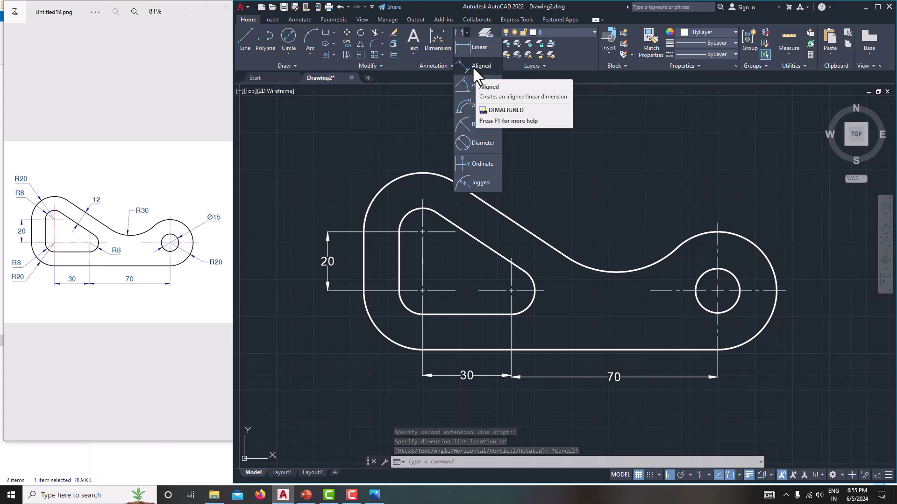
- Place an aligned 13 dimension across the slanted band, then delete it
left_click(472, 66)
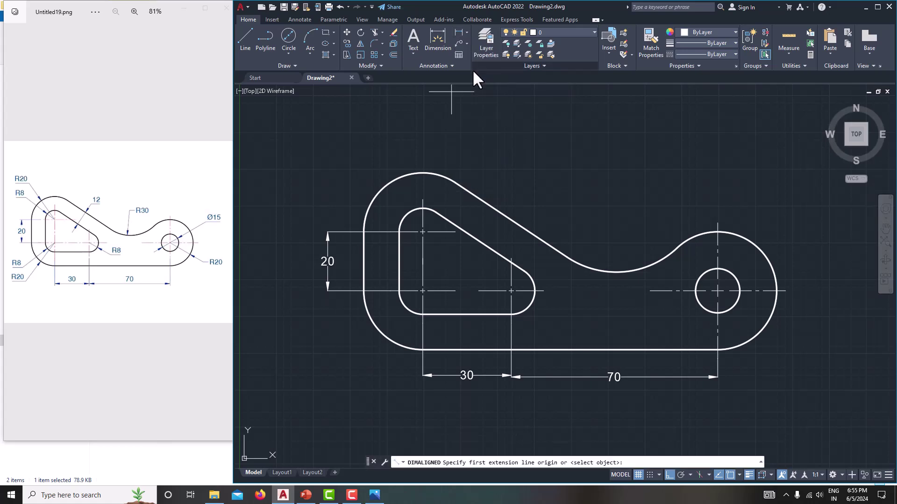
left_click(480, 238)
left_click(511, 219)
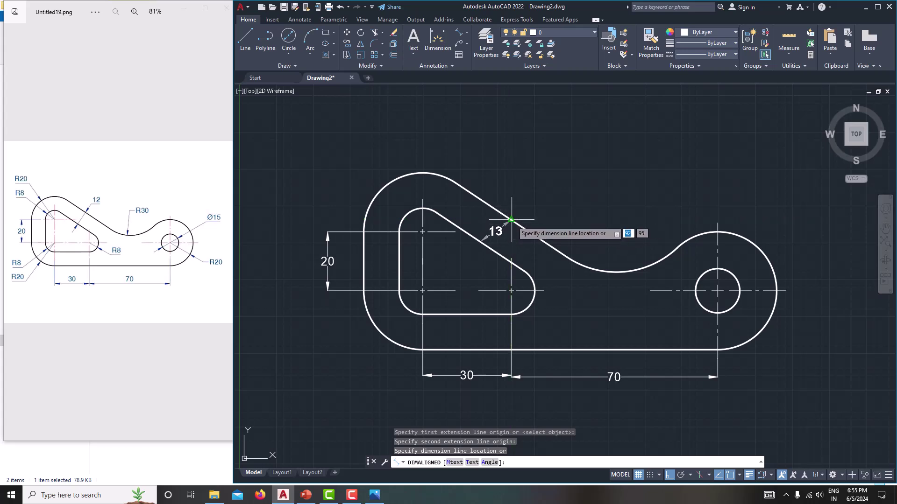
left_click(506, 224)
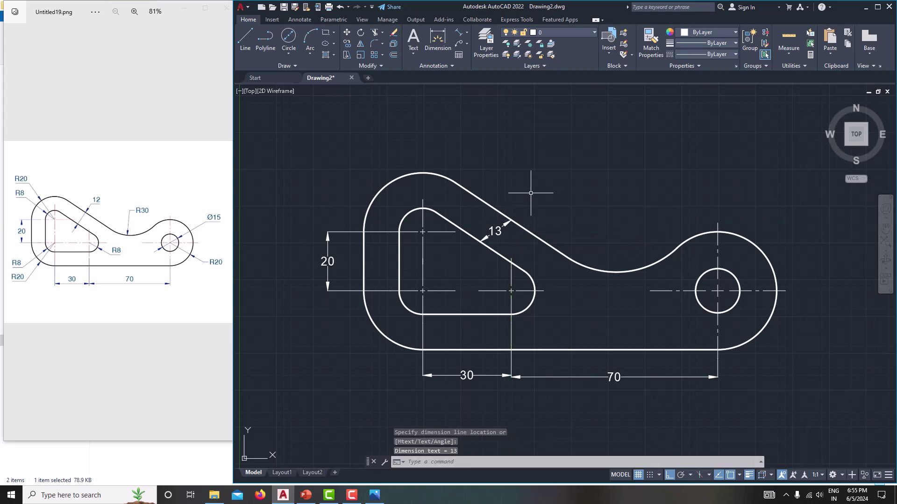
left_click(496, 231)
mouse_move(496, 231)
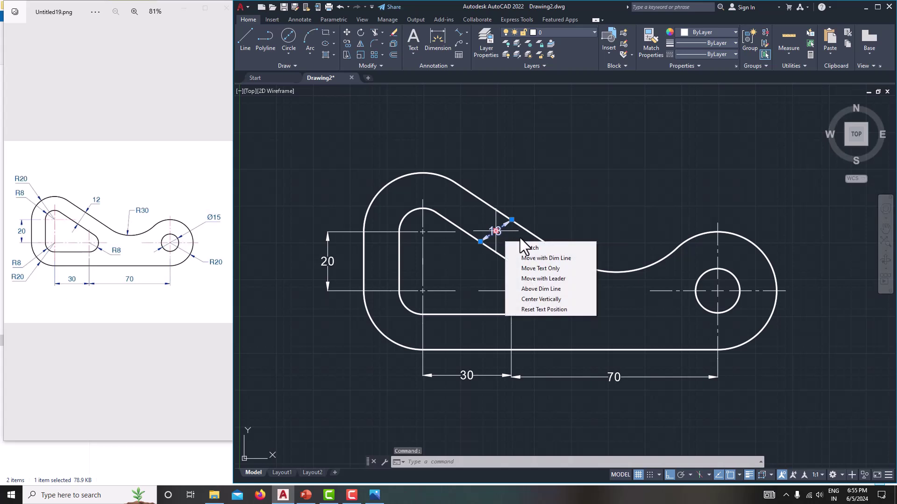
left_click(561, 201)
key("Escape")
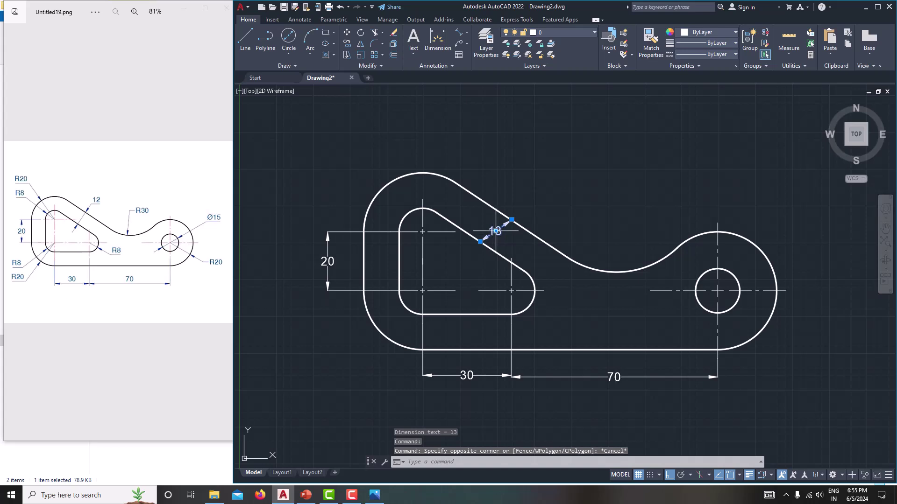
mouse_move(496, 230)
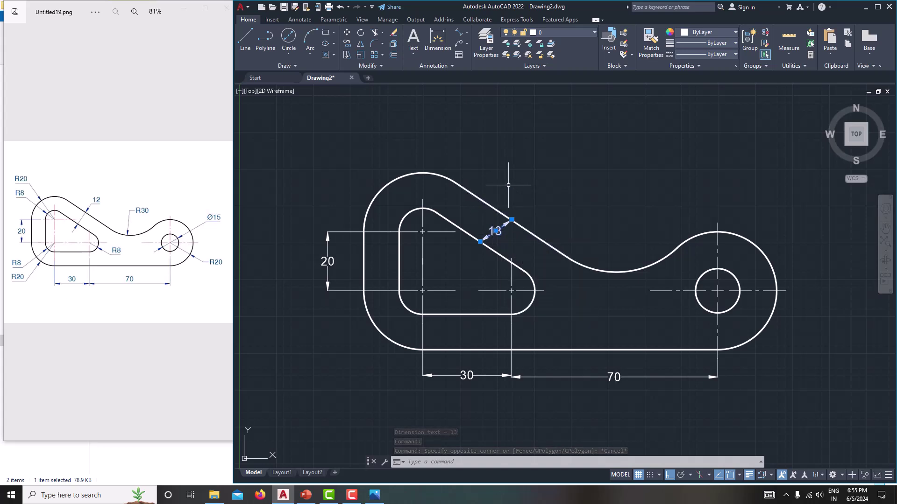
key("Escape")
left_click(498, 228)
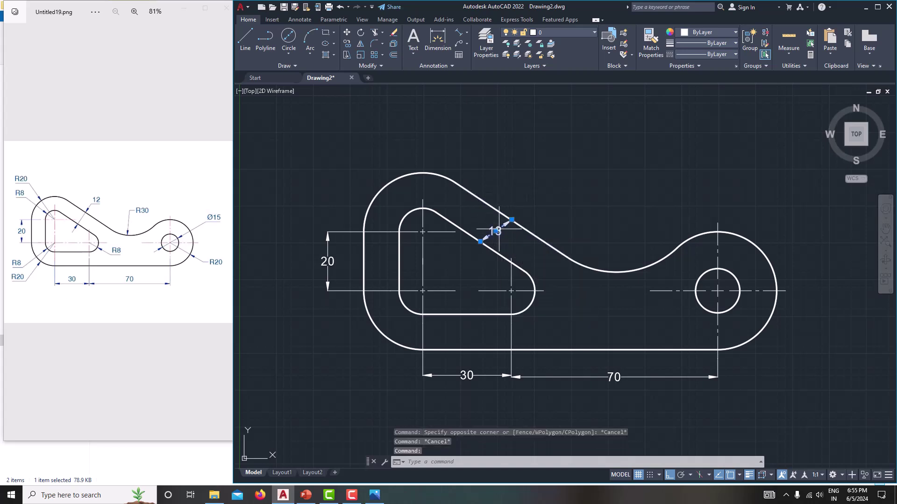
key("Delete")
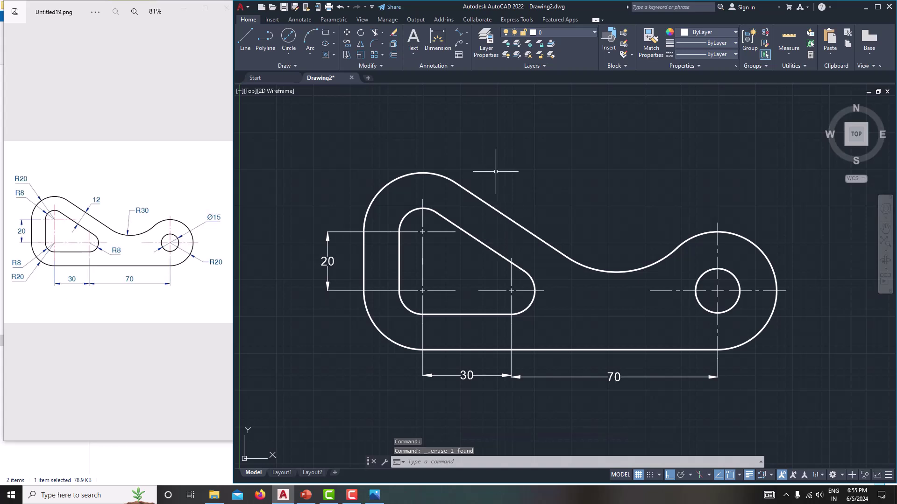
- Add an aligned 12 dimension between the inner and outer top arcs
left_click(466, 32)
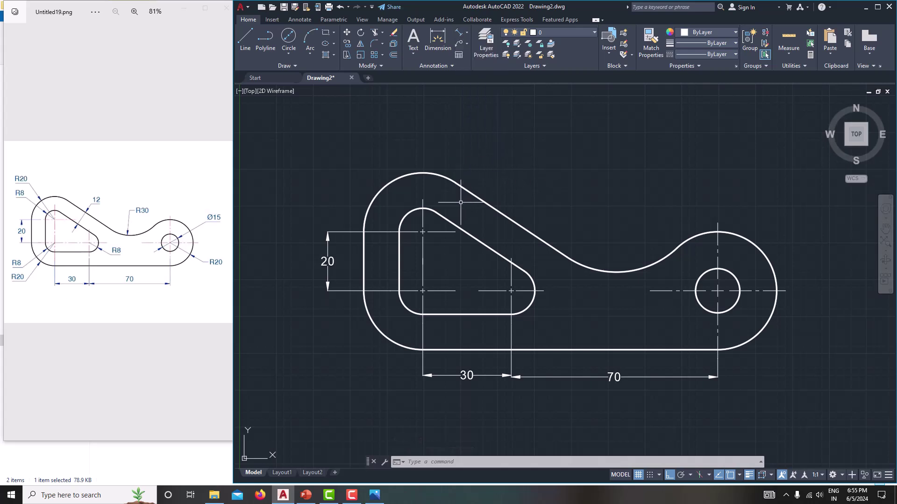
left_click(458, 32)
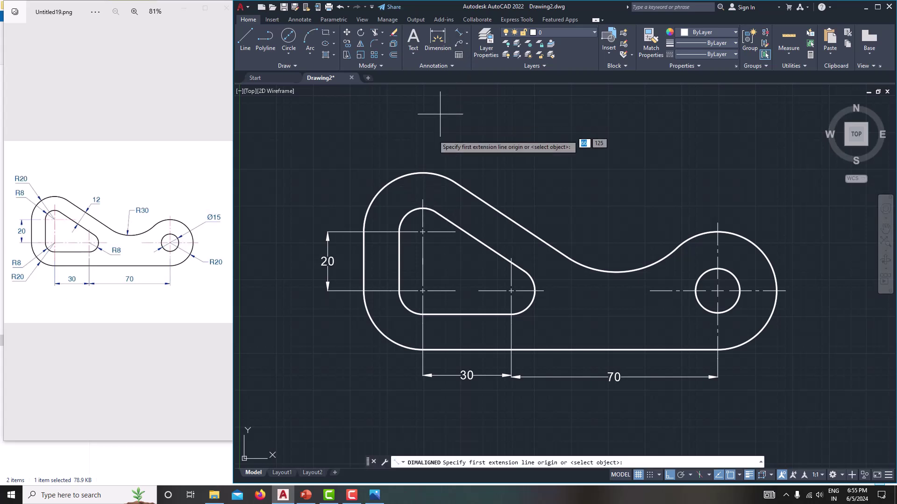
left_click(422, 208)
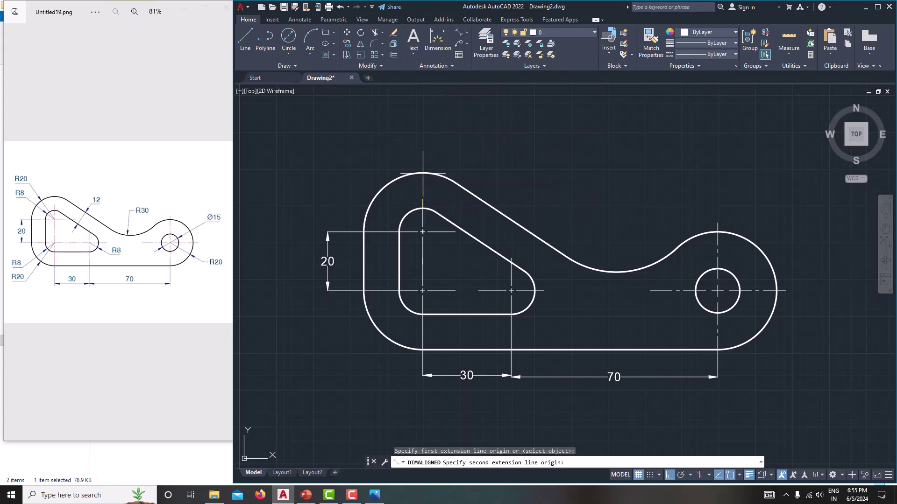
left_click(423, 173)
left_click(420, 175)
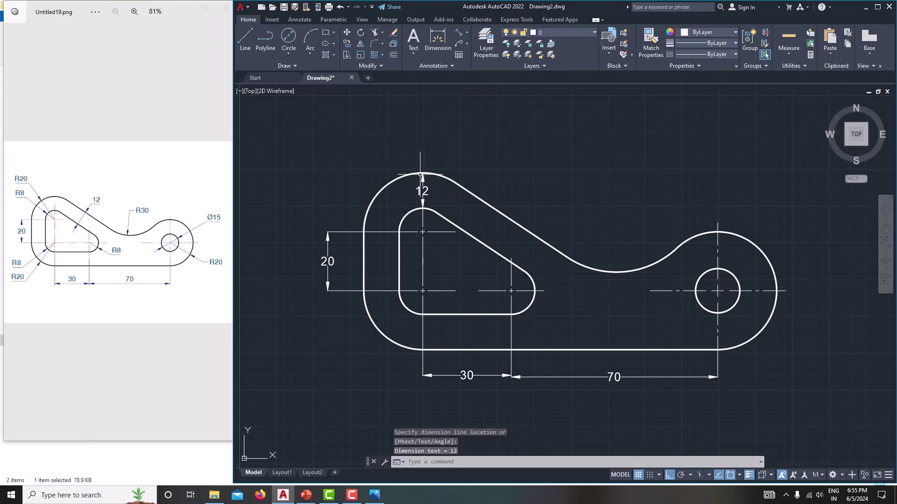
key("Escape")
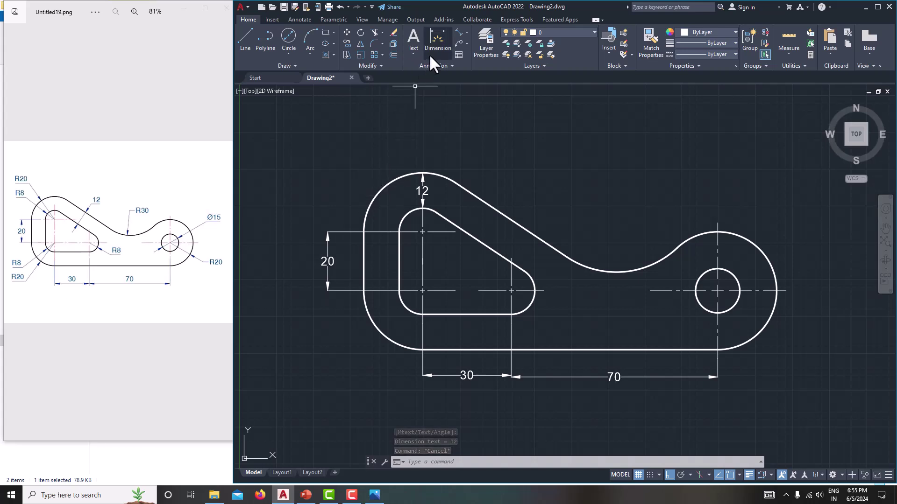
- Add R8 and R20 radius dimensions to the top-left inner and outer arcs
left_click(465, 30)
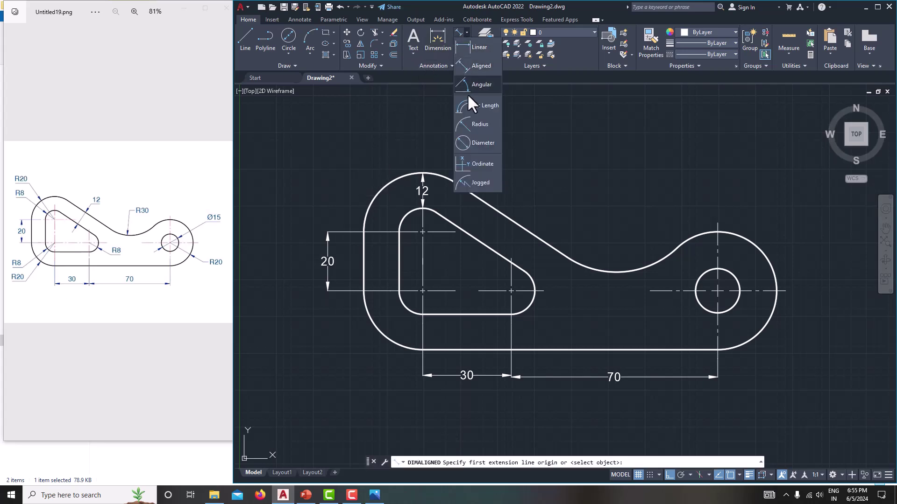
left_click(479, 126)
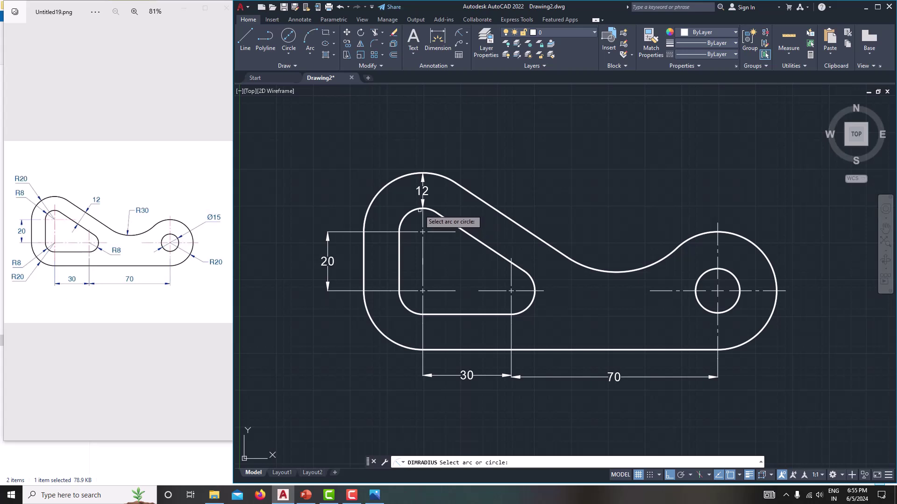
left_click(410, 211)
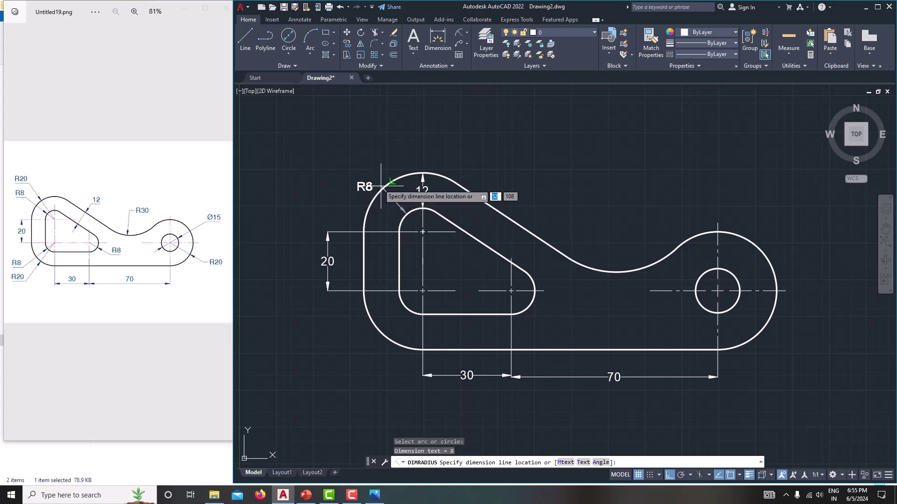
left_click(369, 173)
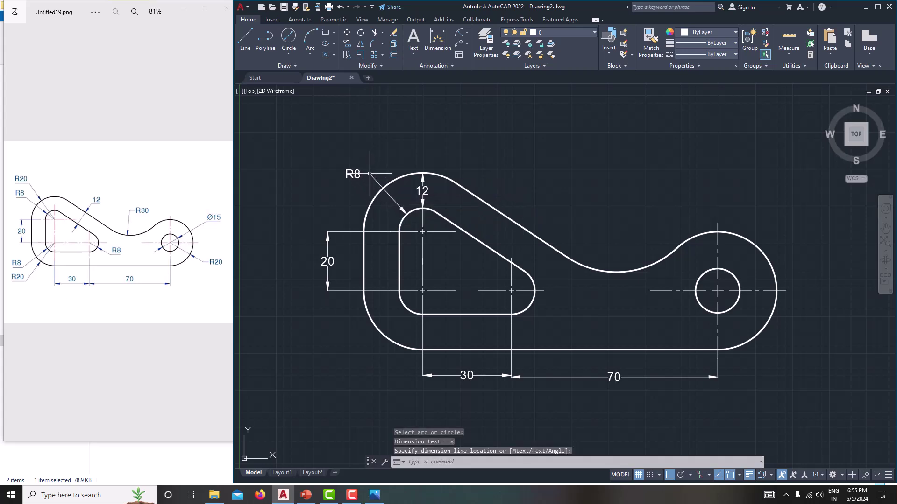
key("Escape")
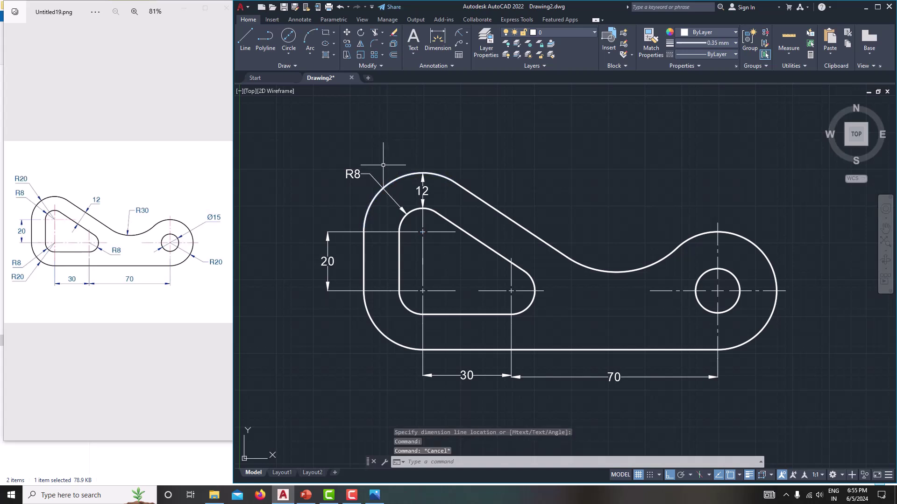
left_click(457, 29)
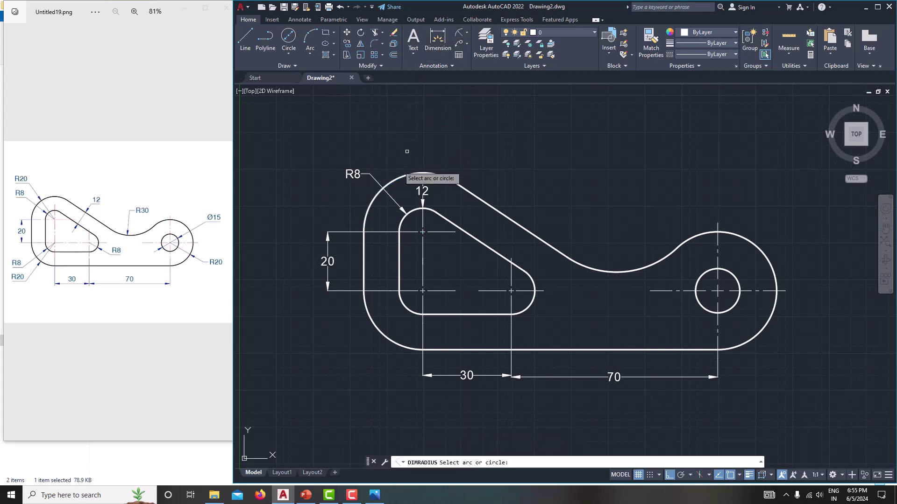
left_click(396, 178)
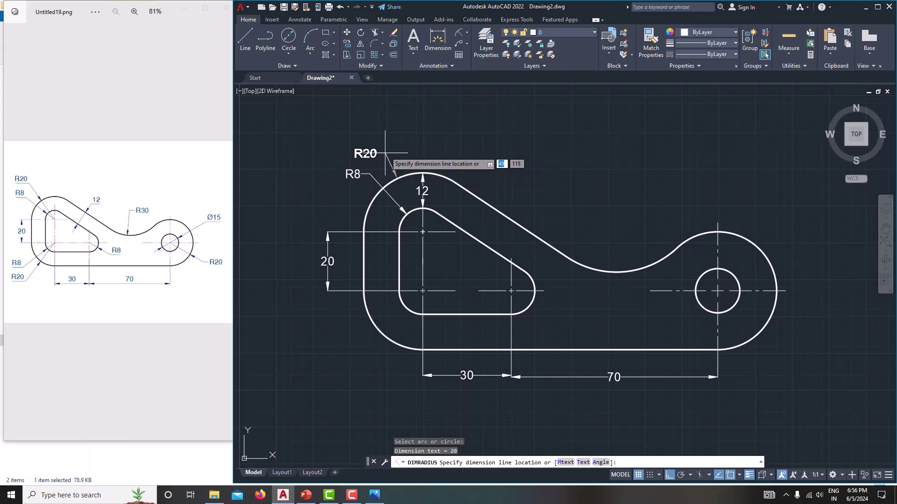
left_click(369, 150)
middle_click_drag(428, 176, 451, 155)
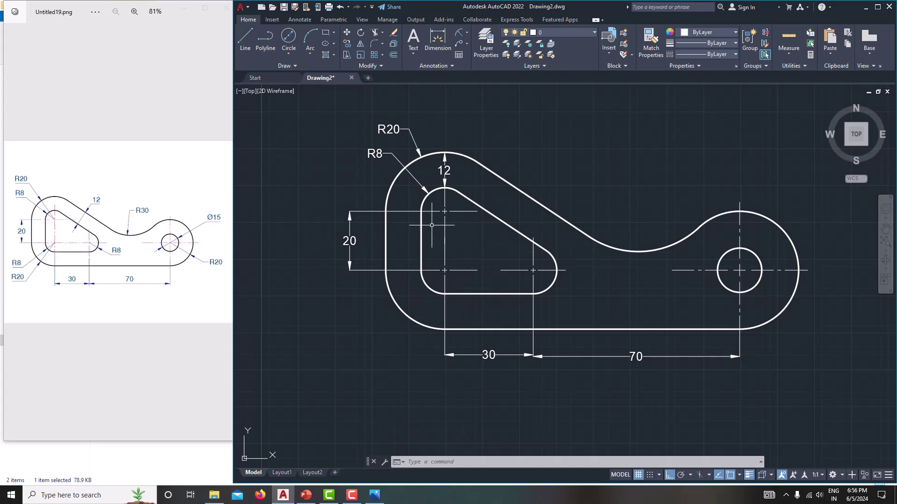
- Dimension the lower-left inner and outer arcs as R8 and R20
left_click(459, 32)
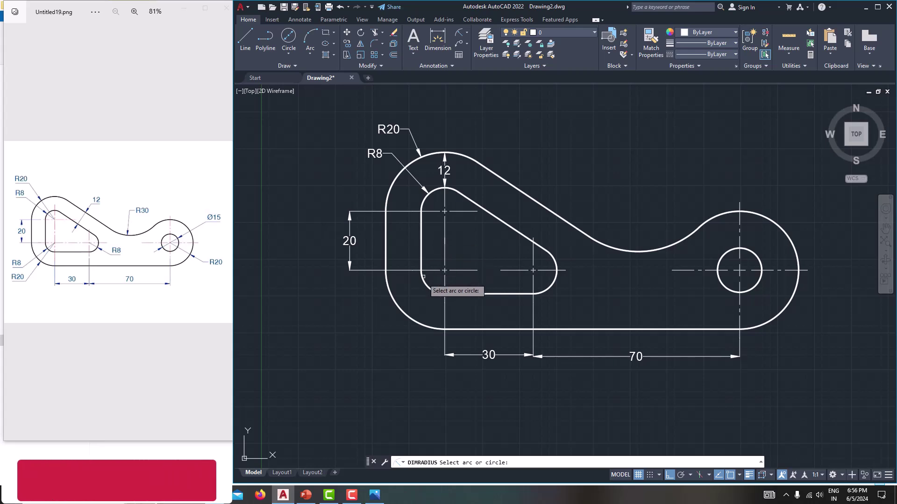
left_click(424, 281)
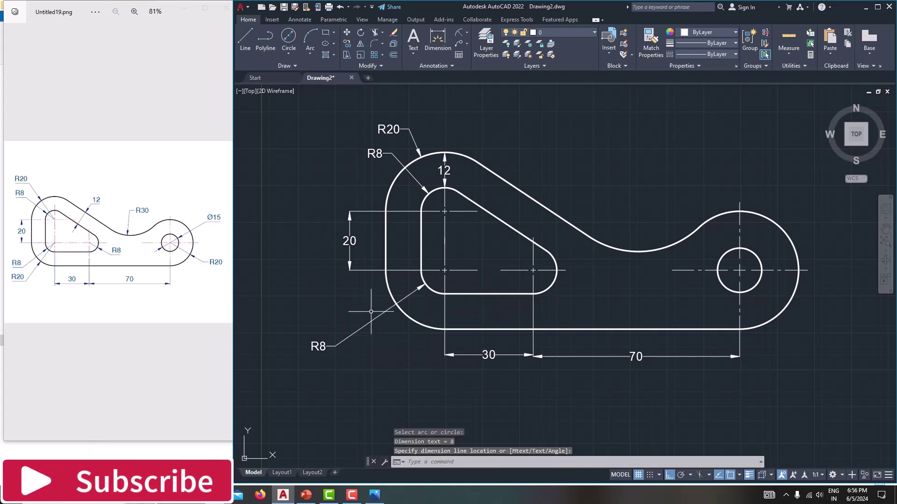
left_click(459, 32)
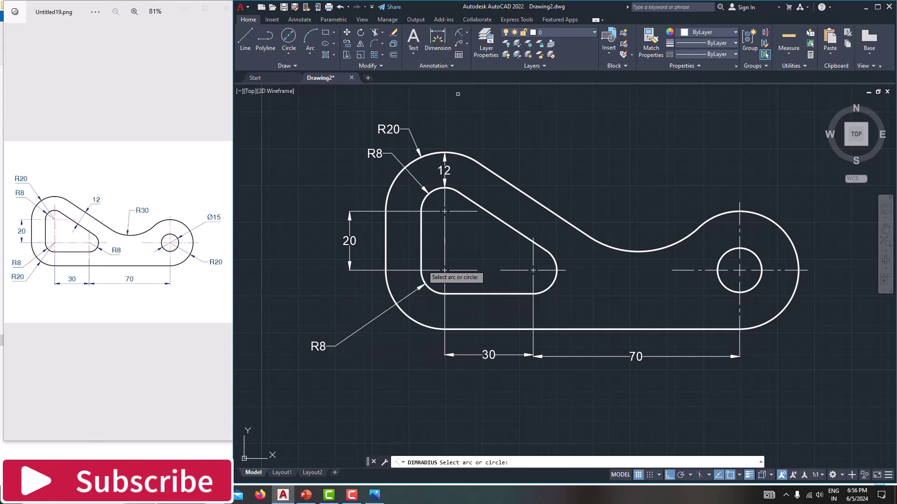
left_click(404, 314)
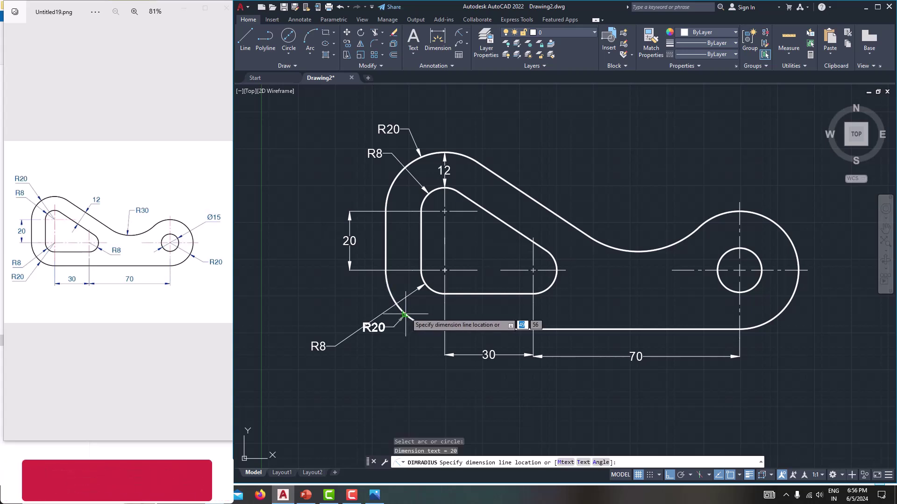
left_click(365, 363)
mouse_move(577, 317)
middle_mouse_down()
mouse_move(536, 307)
mouse_move(559, 317)
middle_mouse_up()
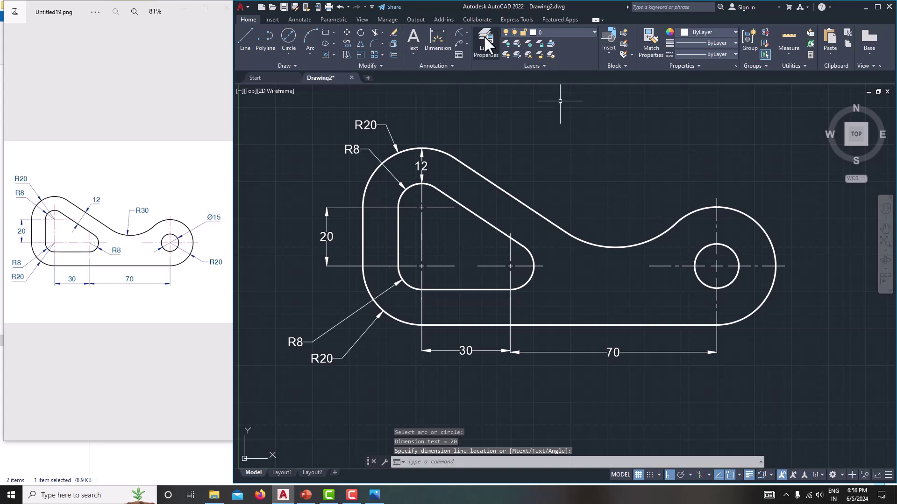
- Dimension the right end's outer arc R20 and its small circle R8
left_click(458, 32)
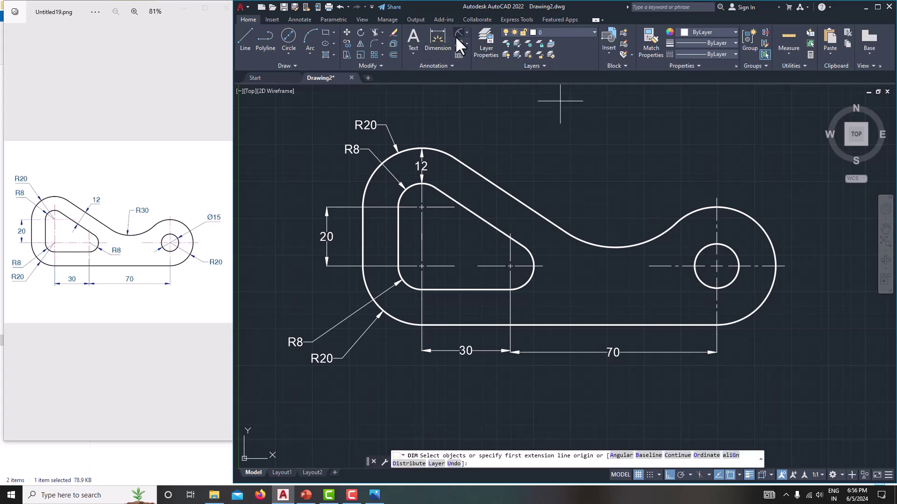
left_click(737, 288)
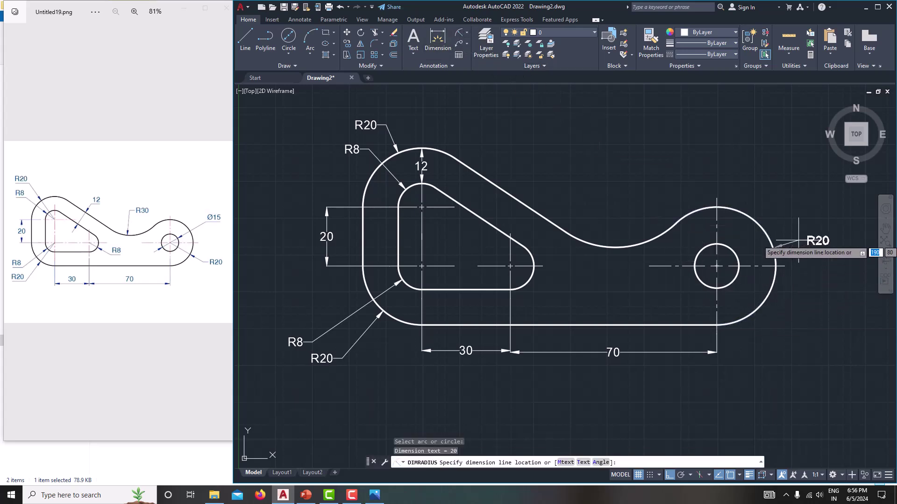
left_click(799, 241)
left_click(458, 33)
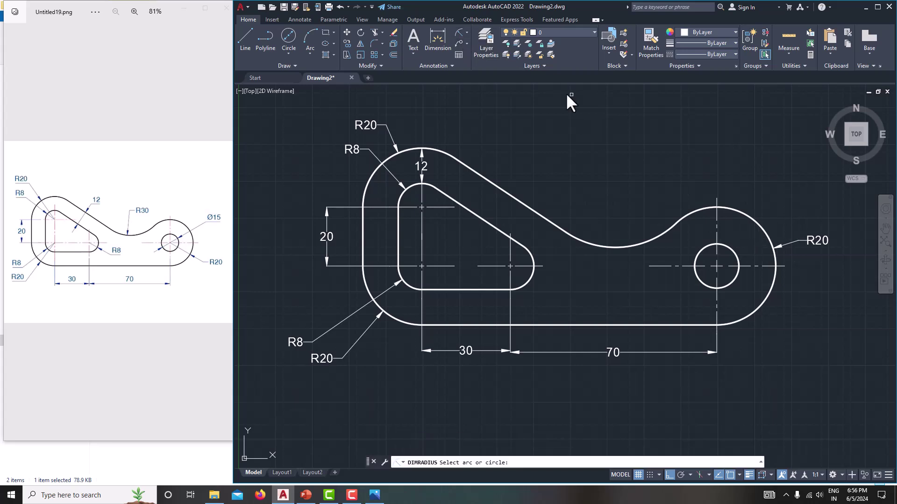
left_click(723, 246)
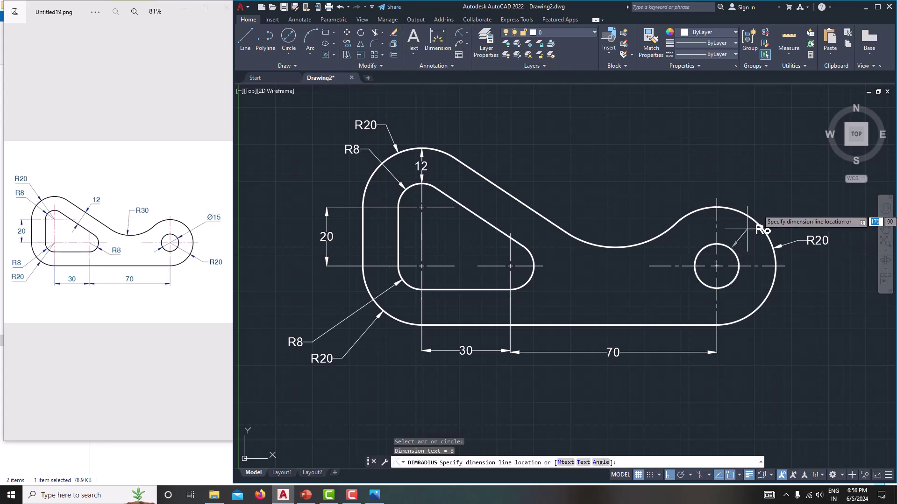
left_click(777, 196)
middle_click_drag(678, 164, 660, 170)
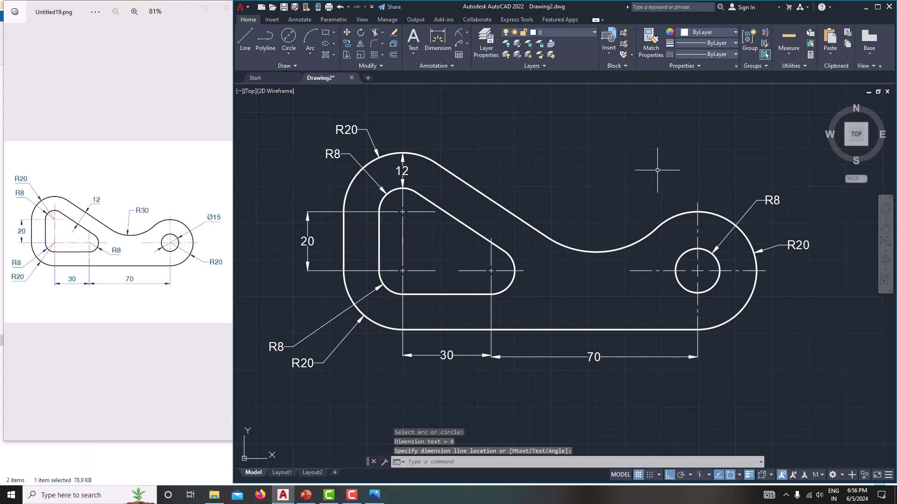
- Label the concave blend curve R30 and the cutout's right rounded corner R8
left_click(457, 30)
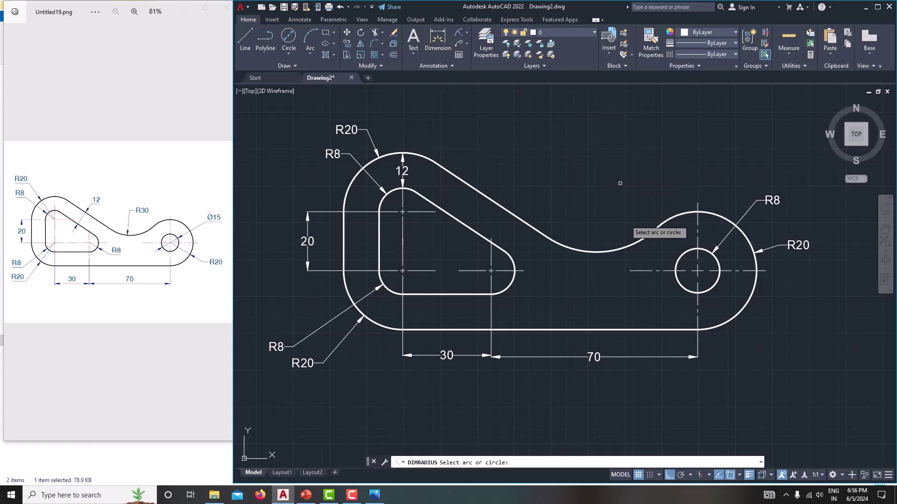
left_click(606, 251)
left_click(600, 190)
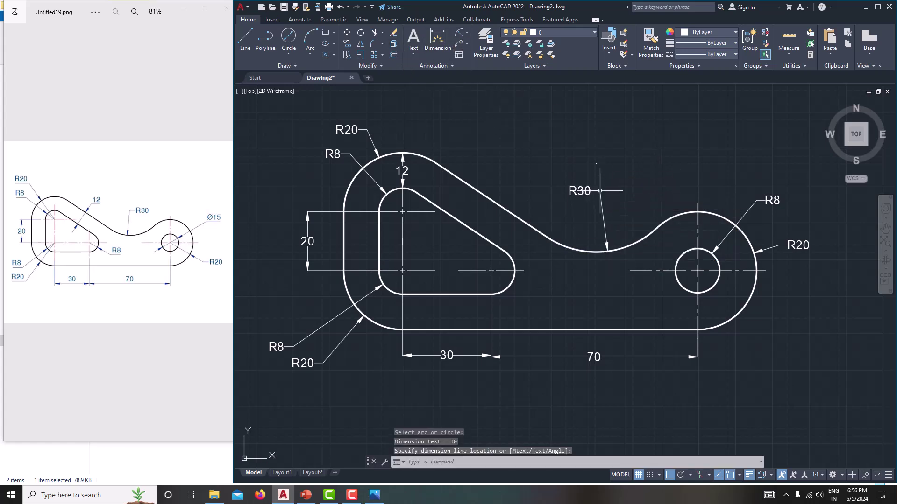
middle_click_drag(657, 190, 663, 190)
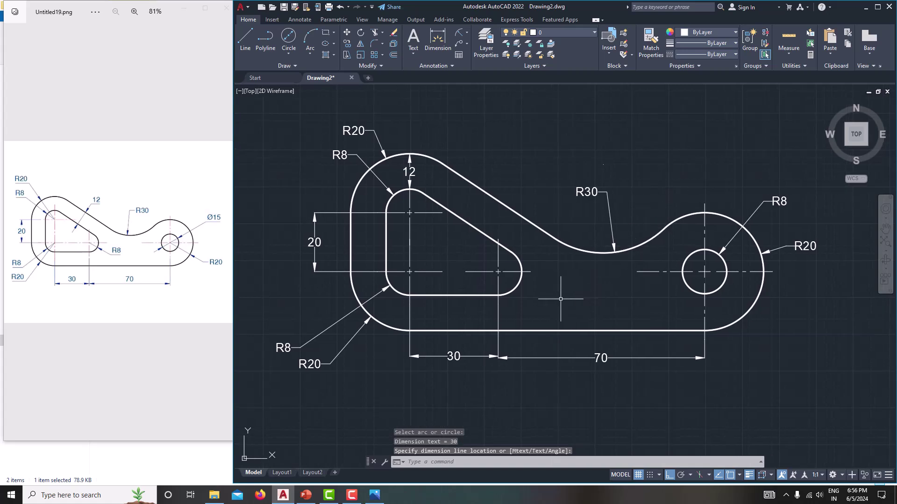
left_click(457, 31)
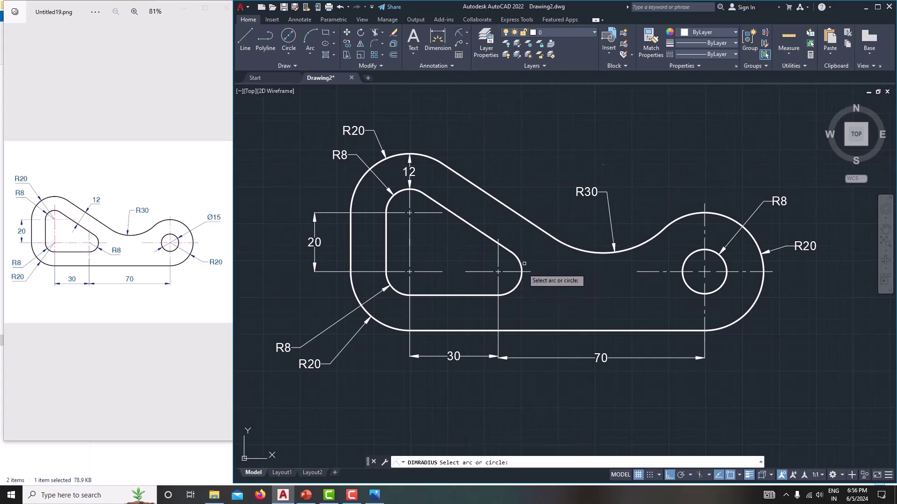
left_click(521, 272)
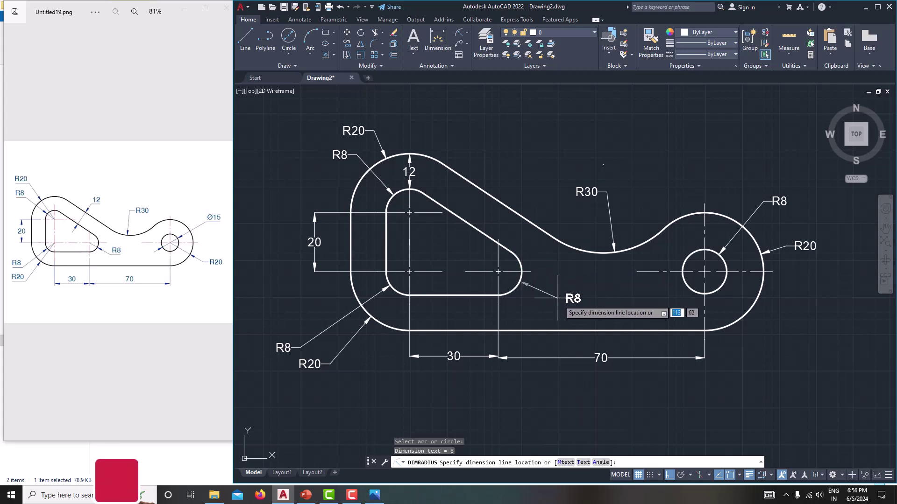
middle_click_drag(571, 300, 549, 277)
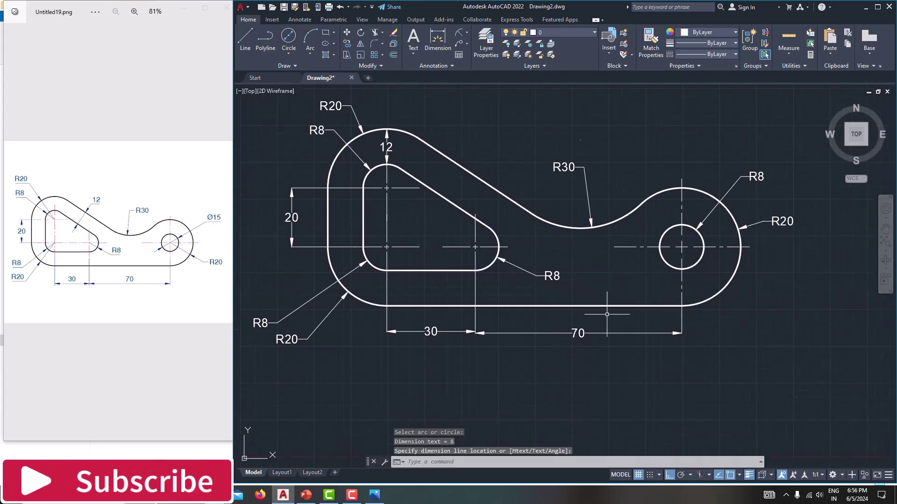
middle_click_drag(602, 338, 610, 344)
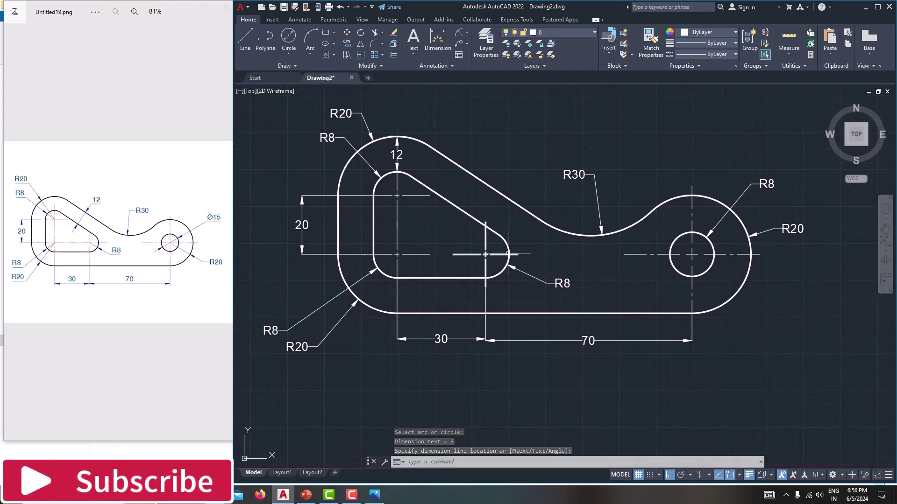
left_click(572, 259)
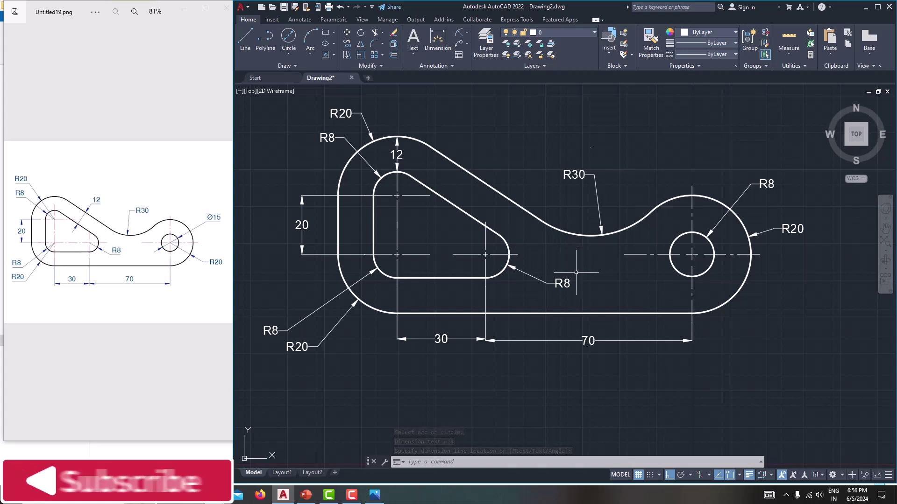